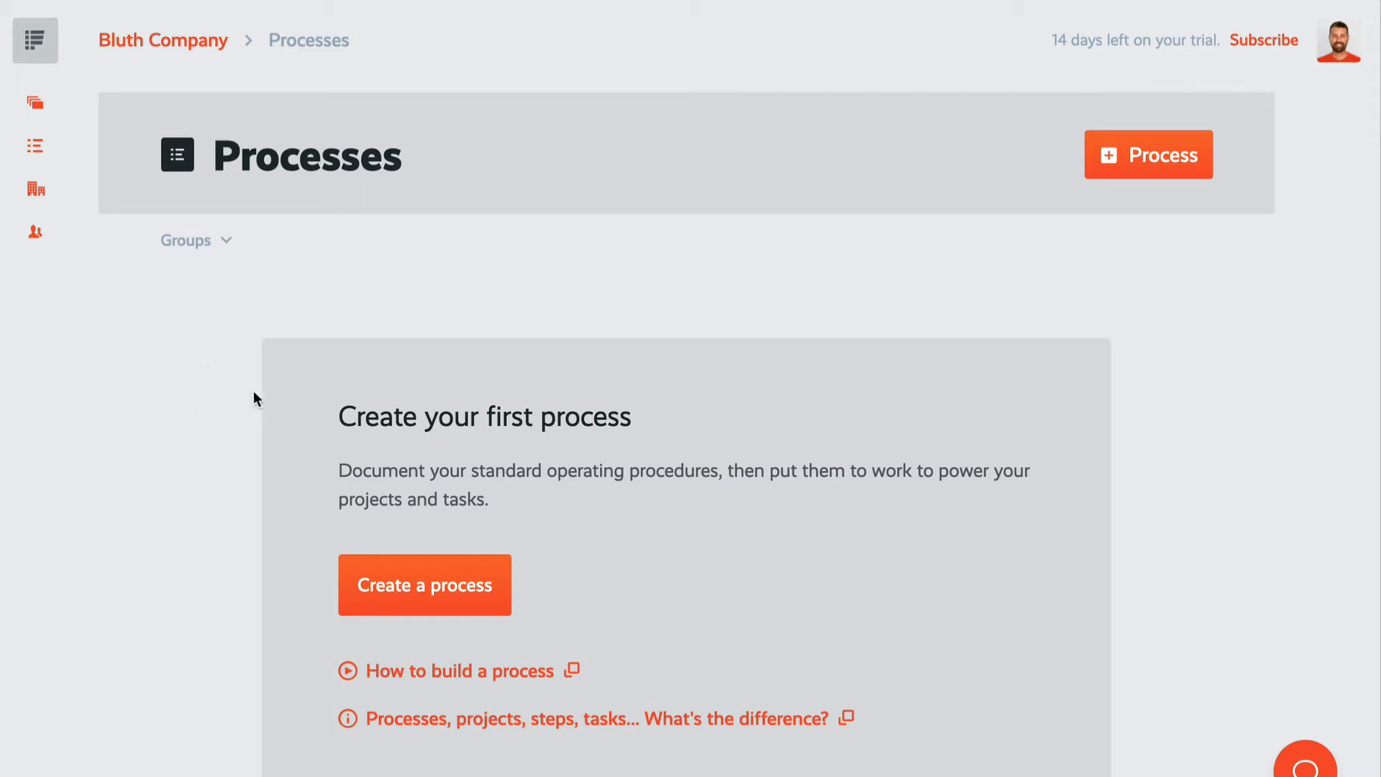
Create a new process titled "Sales Process"
{"action": "left_click", "coordinate": [1173, 171]}
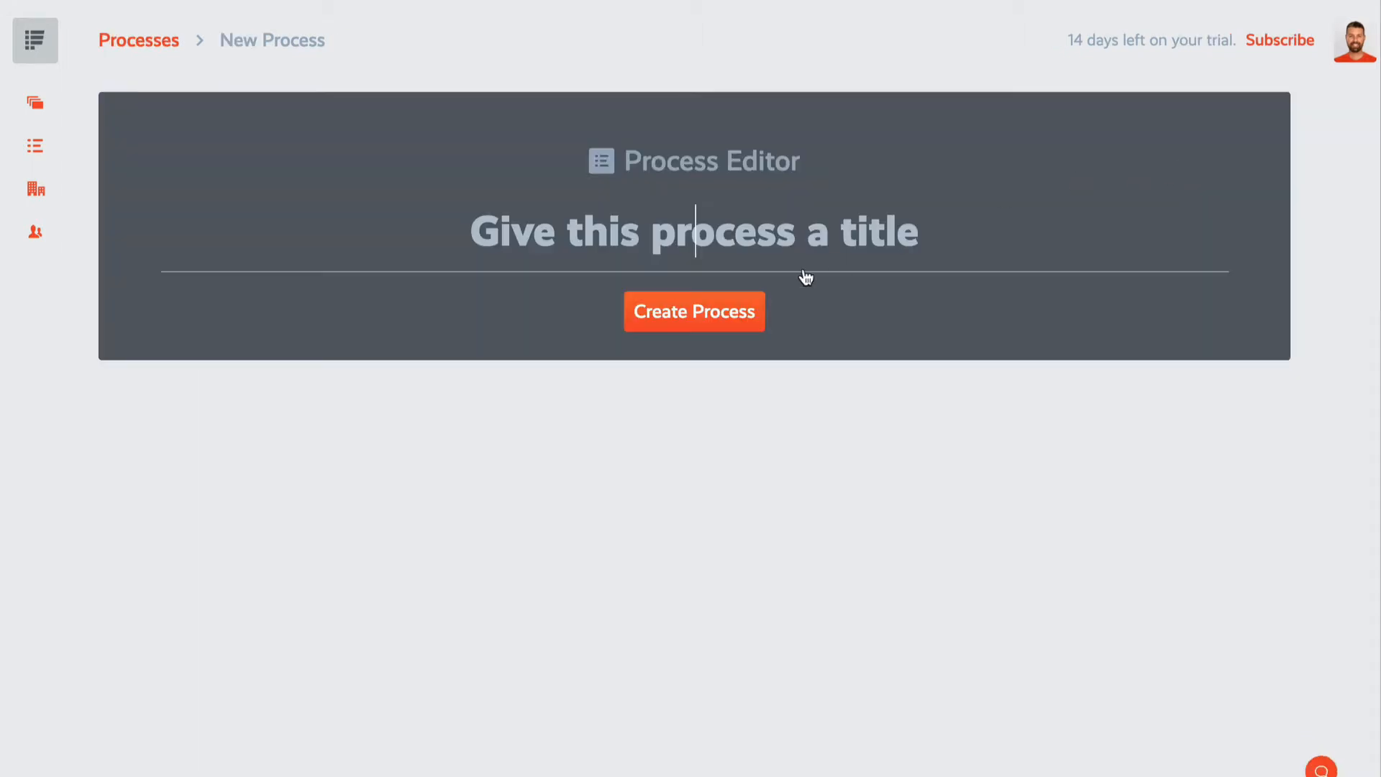
{"action": "type", "text": "Sales Process"}
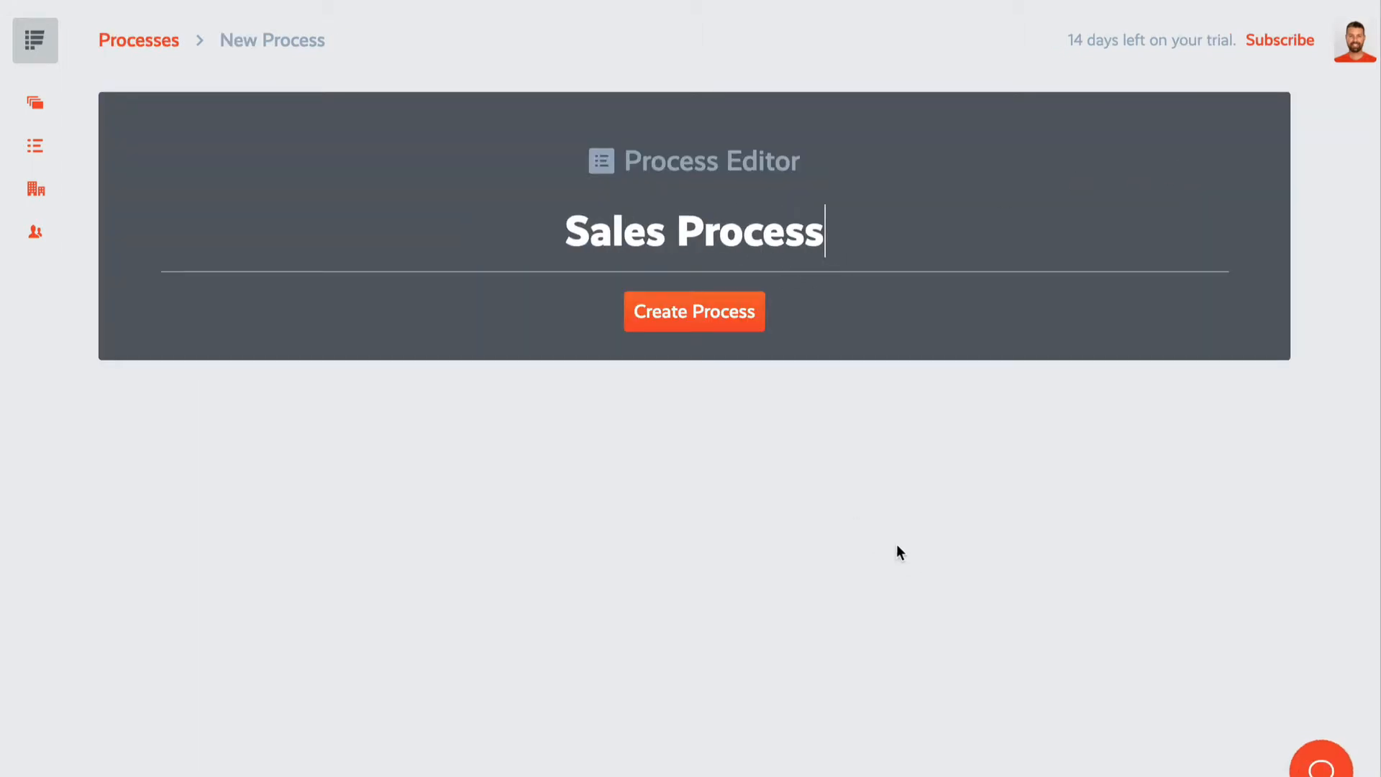
{"action": "left_click", "coordinate": [715, 325]}
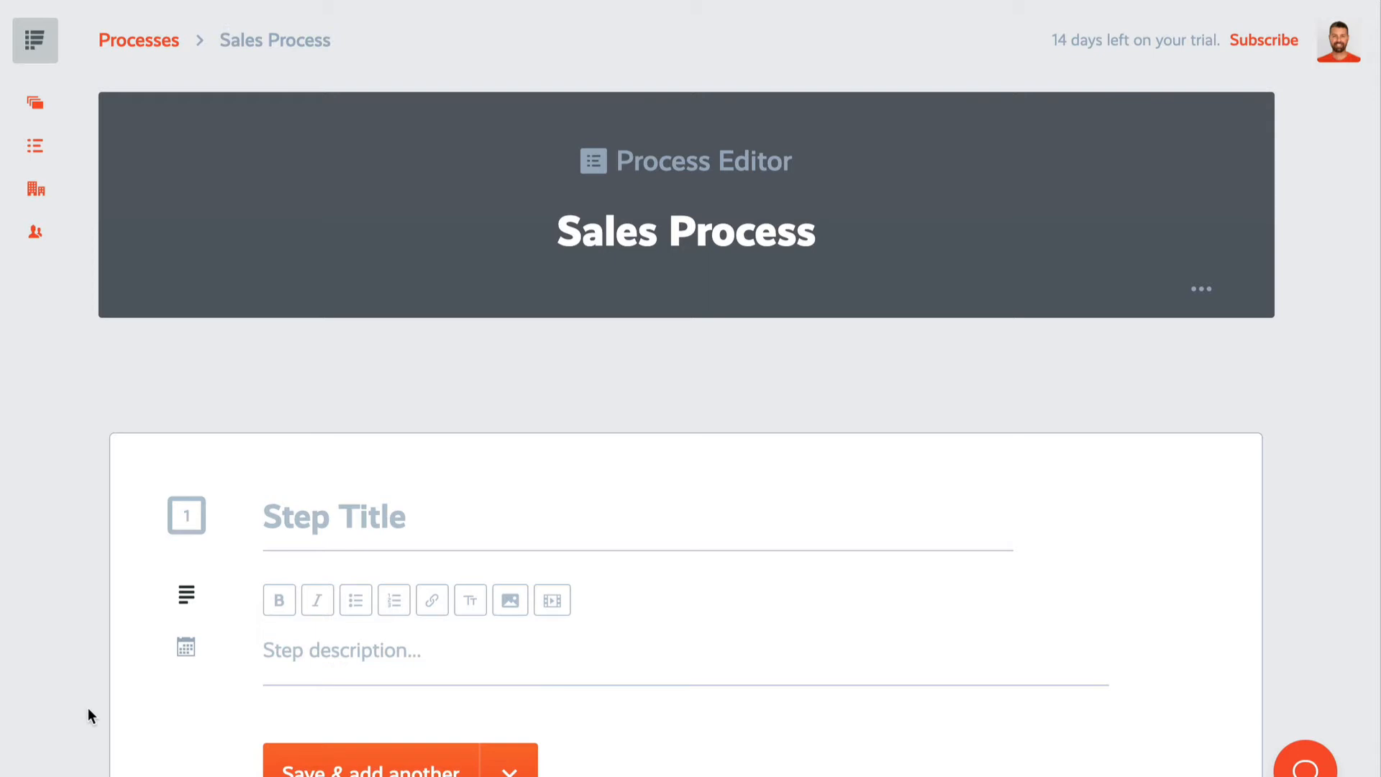
Add "Research the prospect" as the first step of the process, leaving its description empty, and continue to another step
{"action": "type", "text": "Research the prospect"}
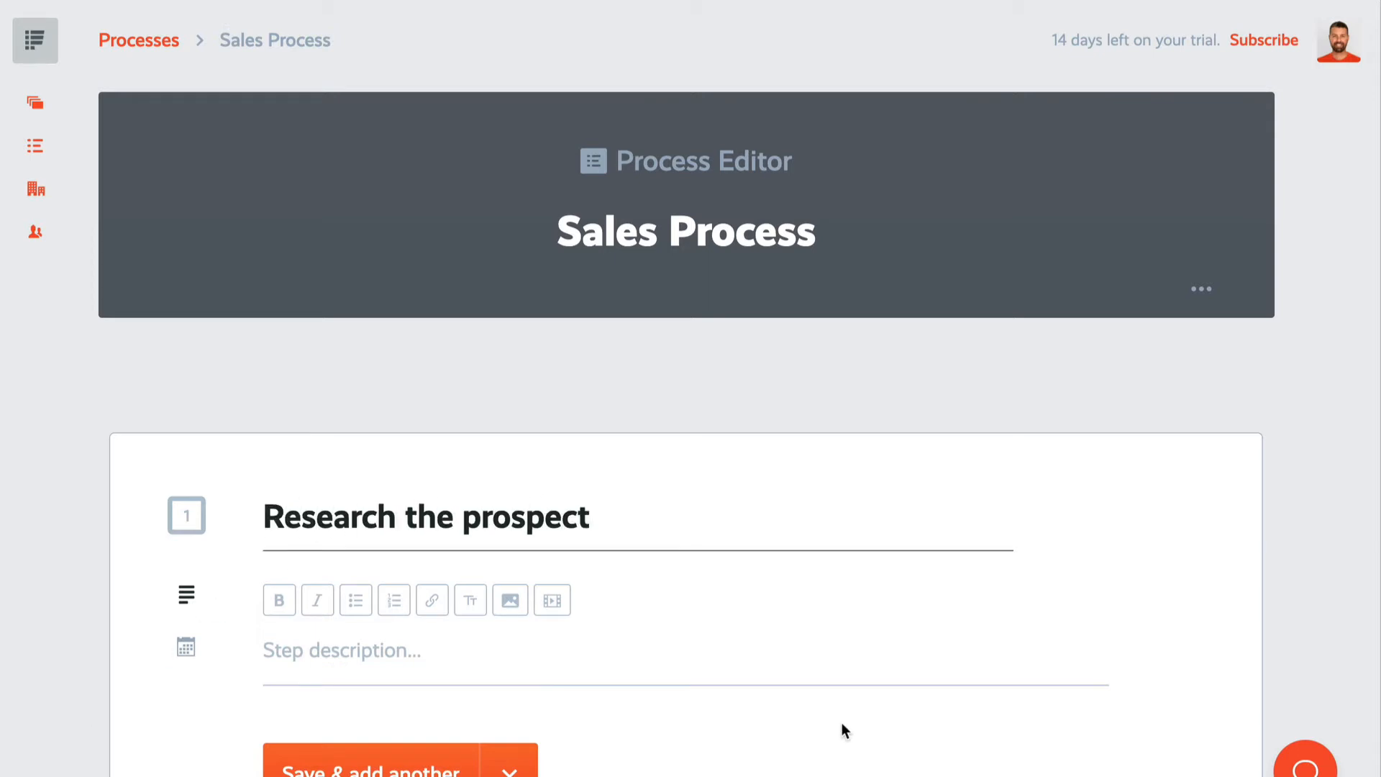
{"action": "scroll", "coordinate": [841, 719], "scroll_direction": "down", "scroll_amount": 1}
{"action": "scroll", "coordinate": [840, 717], "scroll_direction": "down", "scroll_amount": 2}
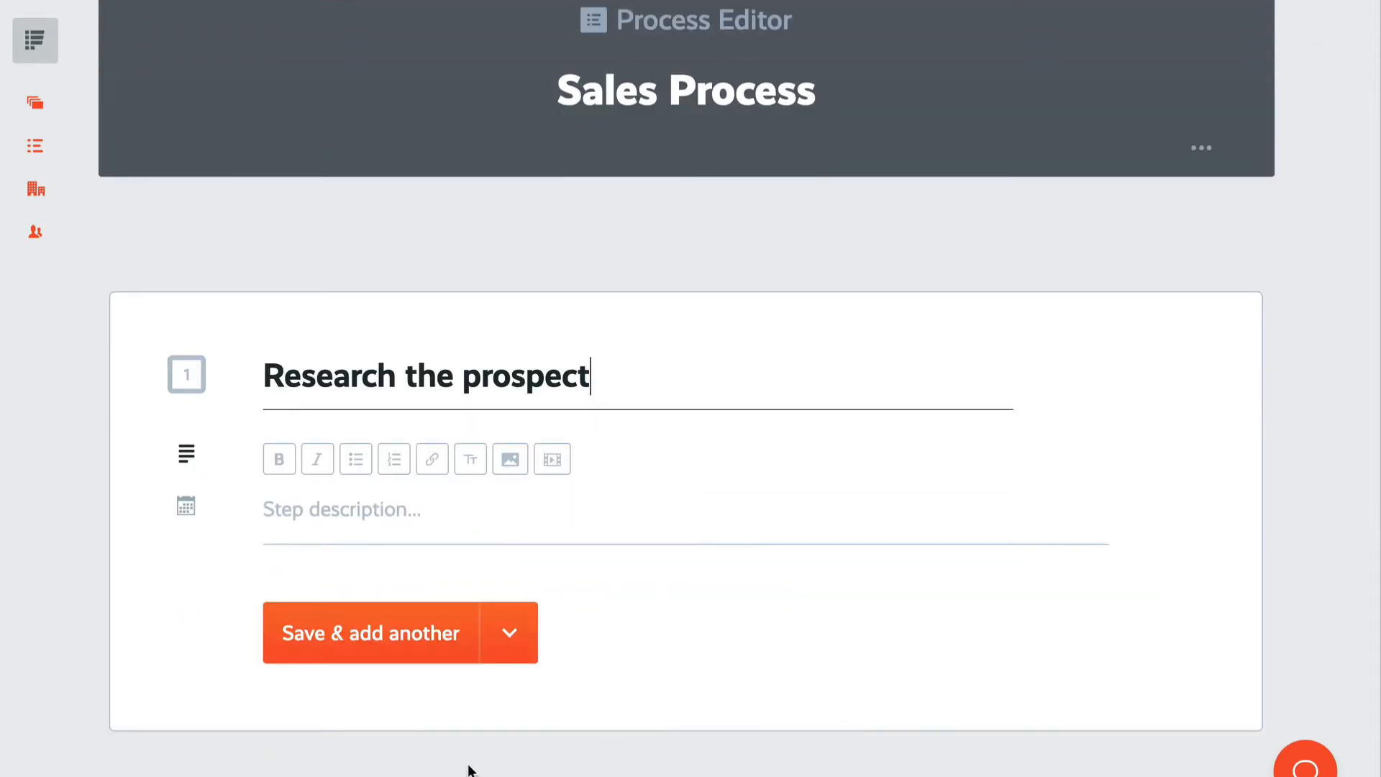
{"action": "key", "text": "Tab"}
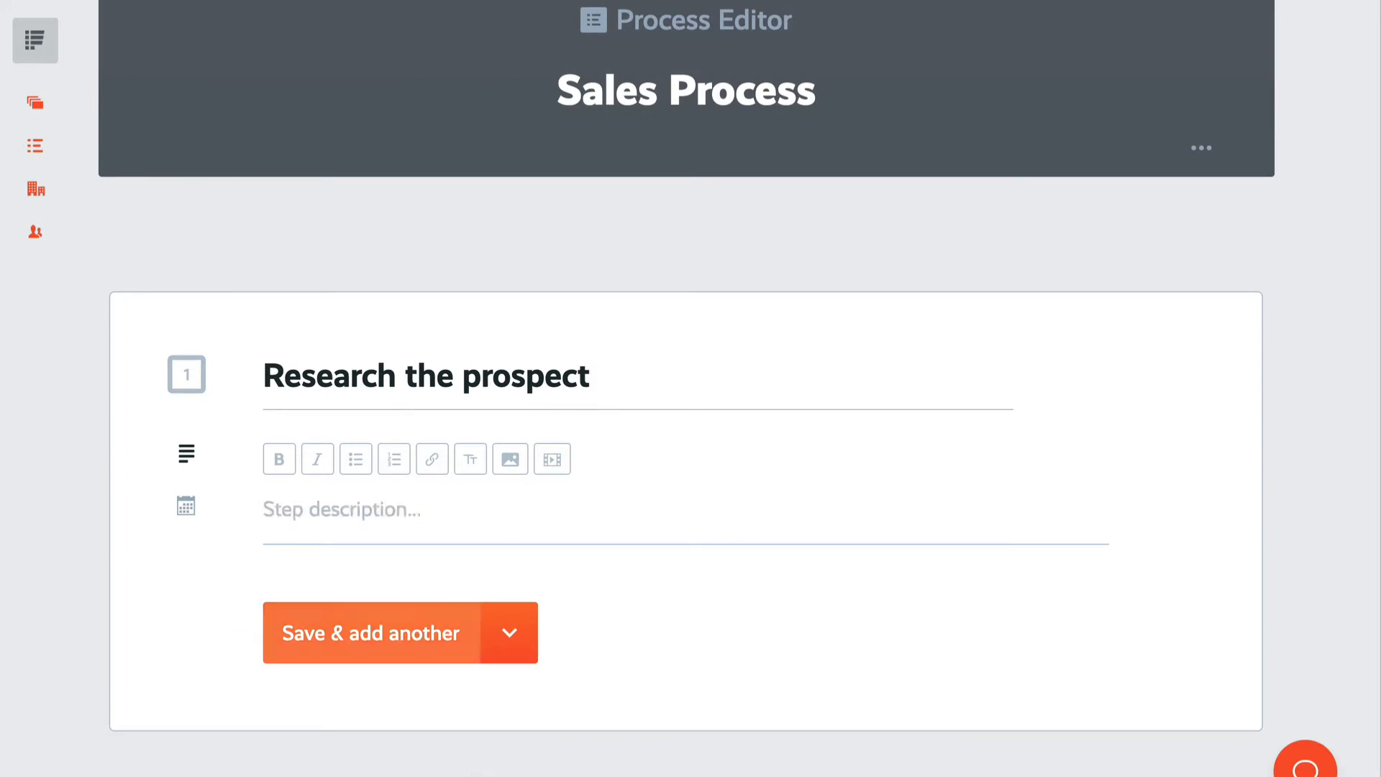
{"action": "left_click", "coordinate": [423, 630]}
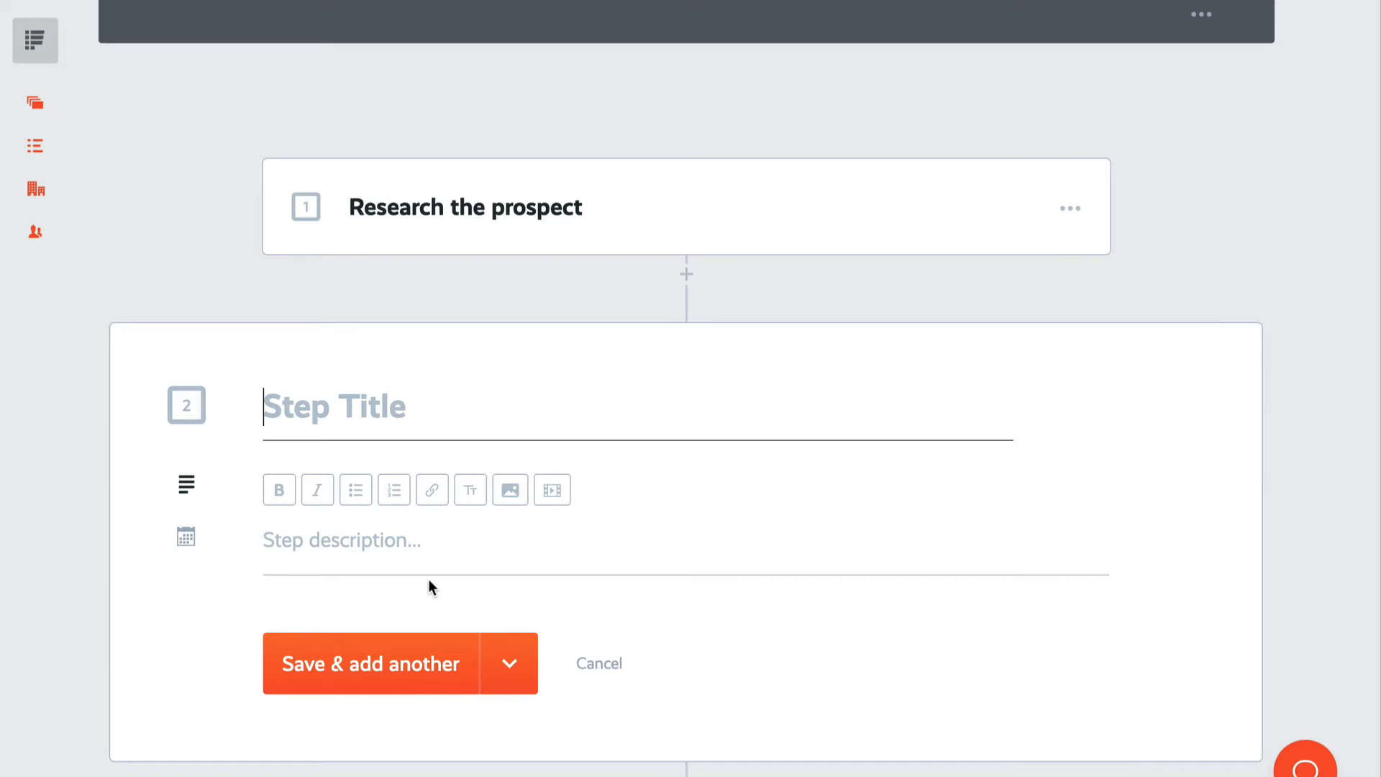
Add "Sales consultation call" and "Send immediate followup email" as the second and third process steps
{"action": "type", "text": "Sales consultation call"}
{"action": "key", "text": "Return"}
{"action": "type", "text": "Sen"}
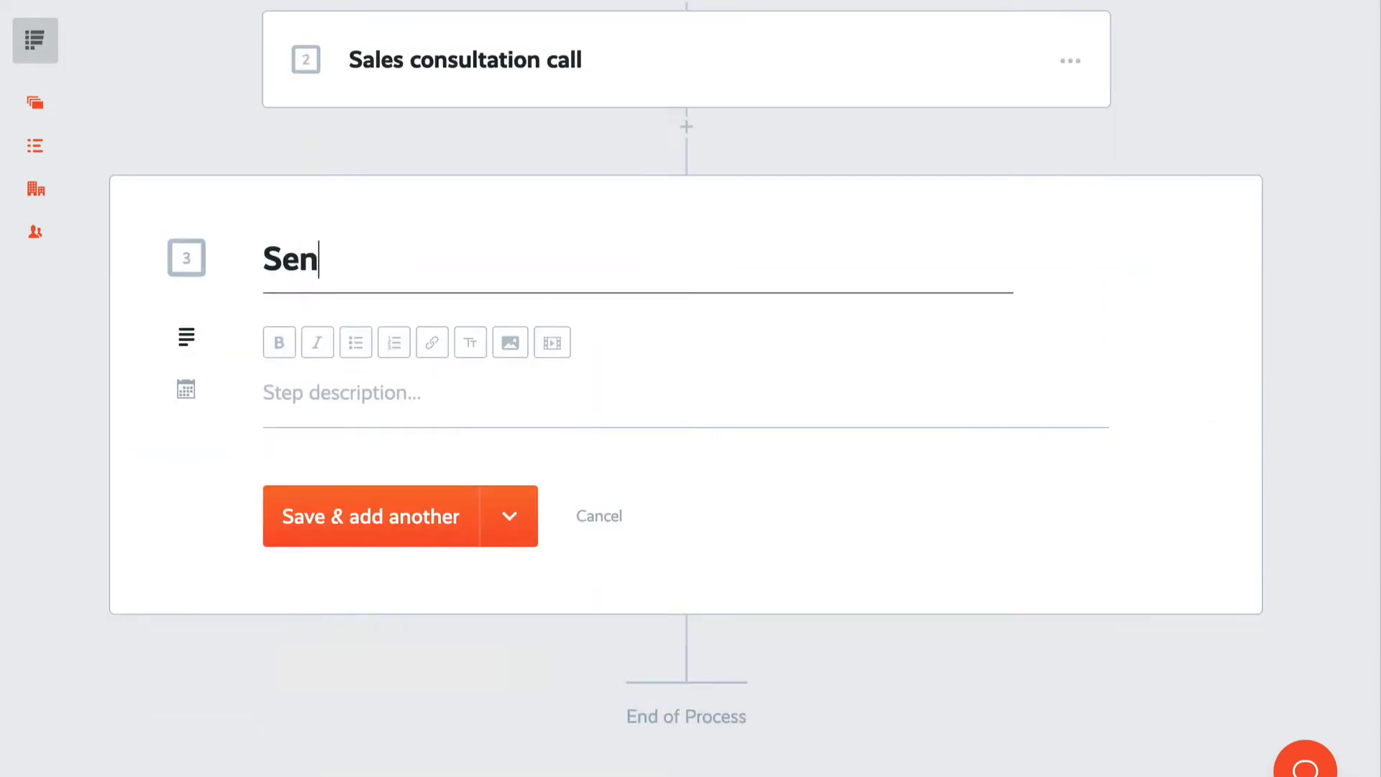
{"action": "type", "text": "d immediate followup email"}
{"action": "key", "text": "Return"}
Add "Prepare the proposal" and "Send the proposal" as the fourth and fifth process steps
{"action": "type", "text": "Prepare the proposal"}
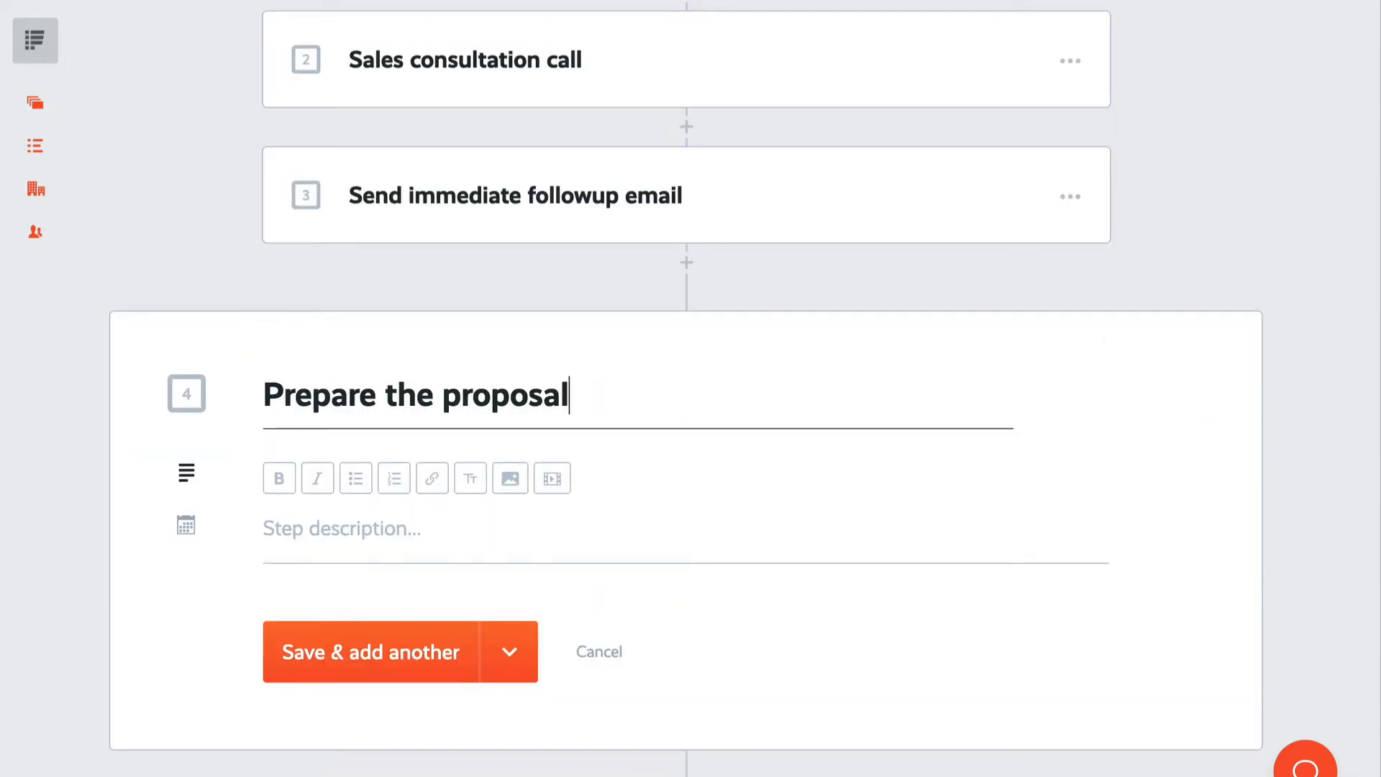
{"action": "key", "text": "Return"}
{"action": "type", "text": "Send the proposal"}
{"action": "key", "text": "Return"}
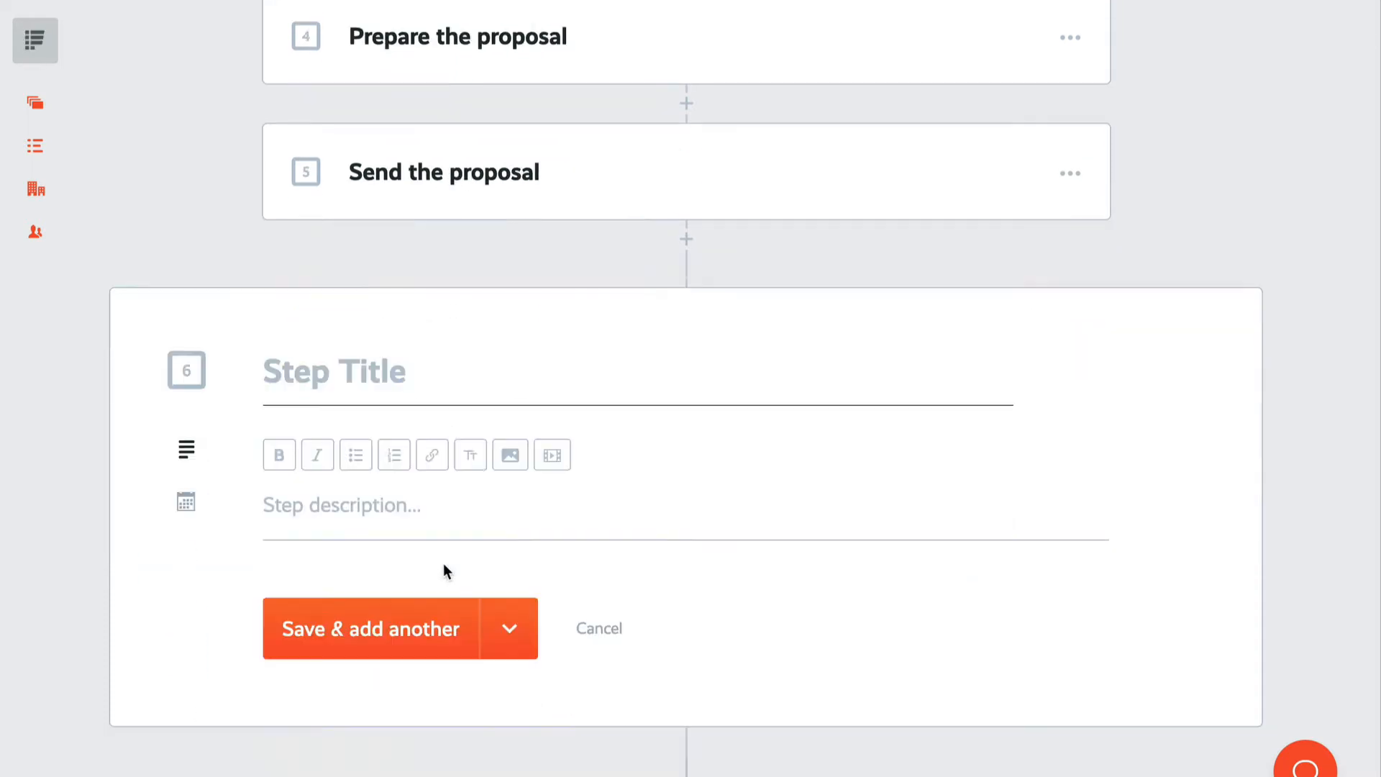
Add "Followup to check status" and "Proposal accepted!" as the sixth and seventh process steps
{"action": "type", "text": "Followup to check status"}
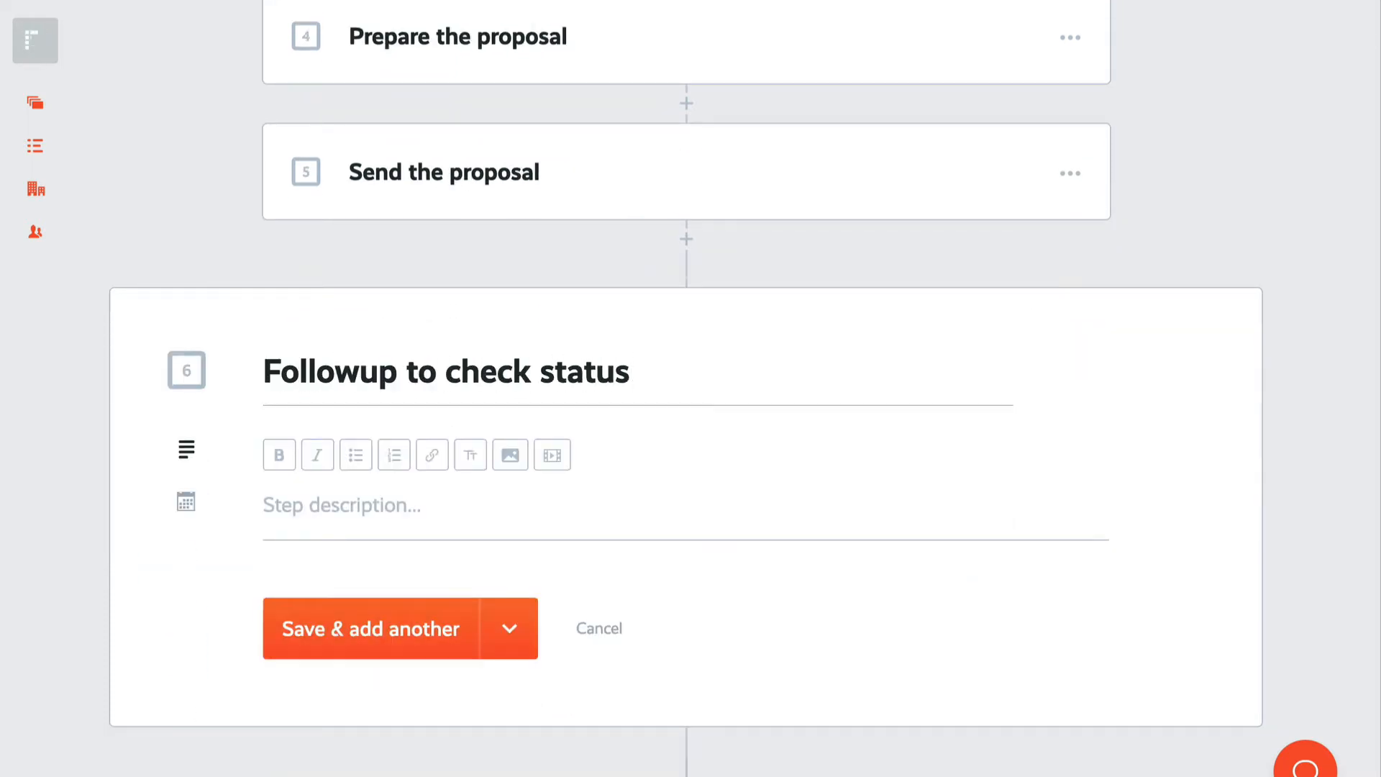
{"action": "key", "text": "Return"}
{"action": "type", "text": "Proposal accepted!"}
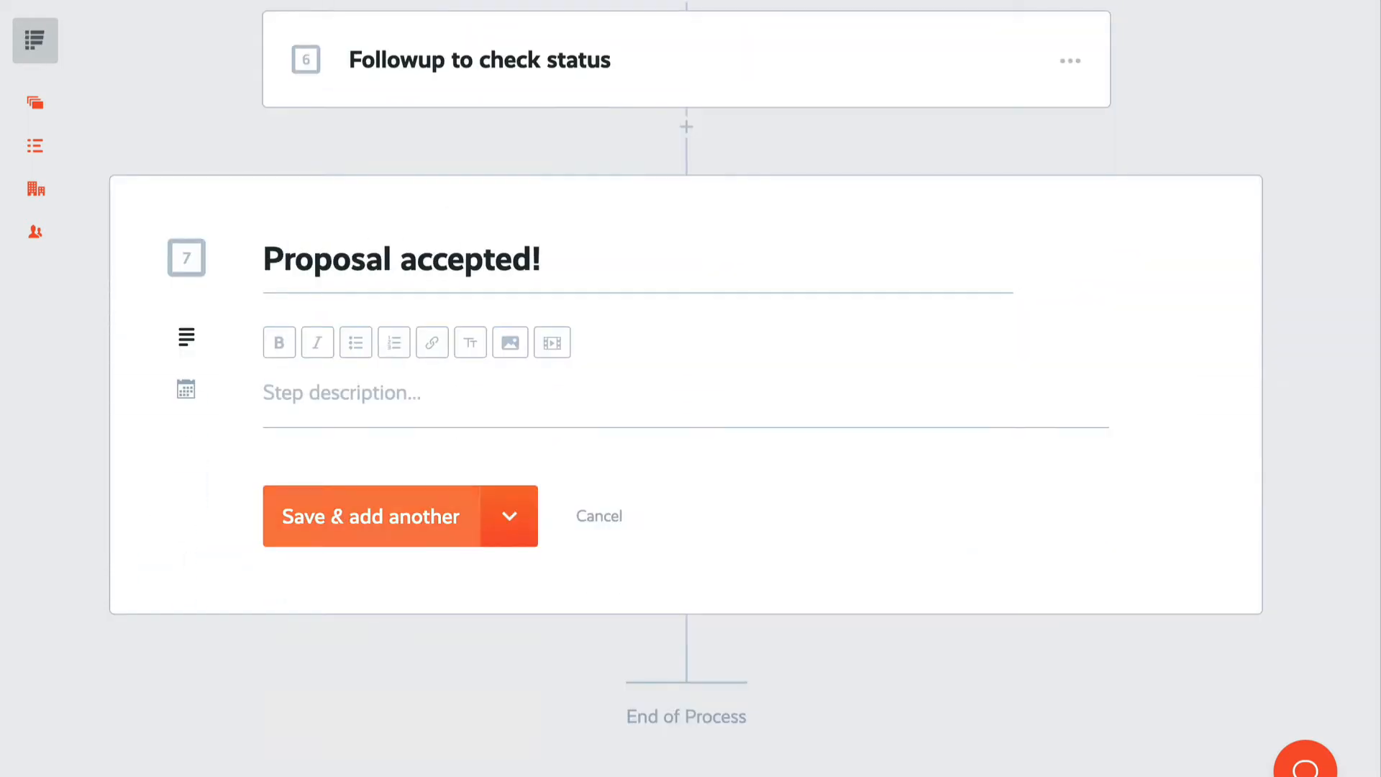
{"action": "key", "text": "Return"}
Add "Prepare the contract" as the eighth step, saving it without starting another one
{"action": "type", "text": "Prepare the contract"}
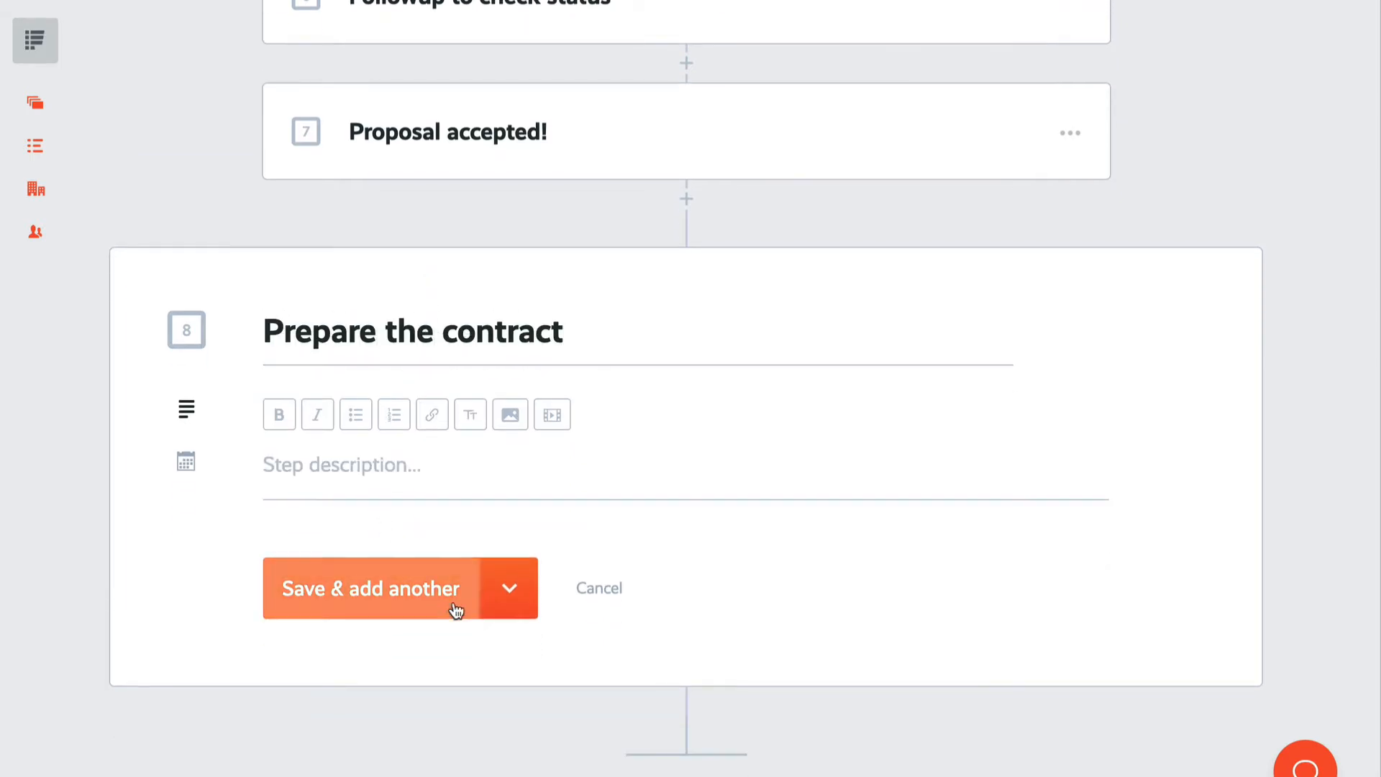
{"action": "left_click", "coordinate": [525, 612]}
{"action": "left_click", "coordinate": [326, 658]}
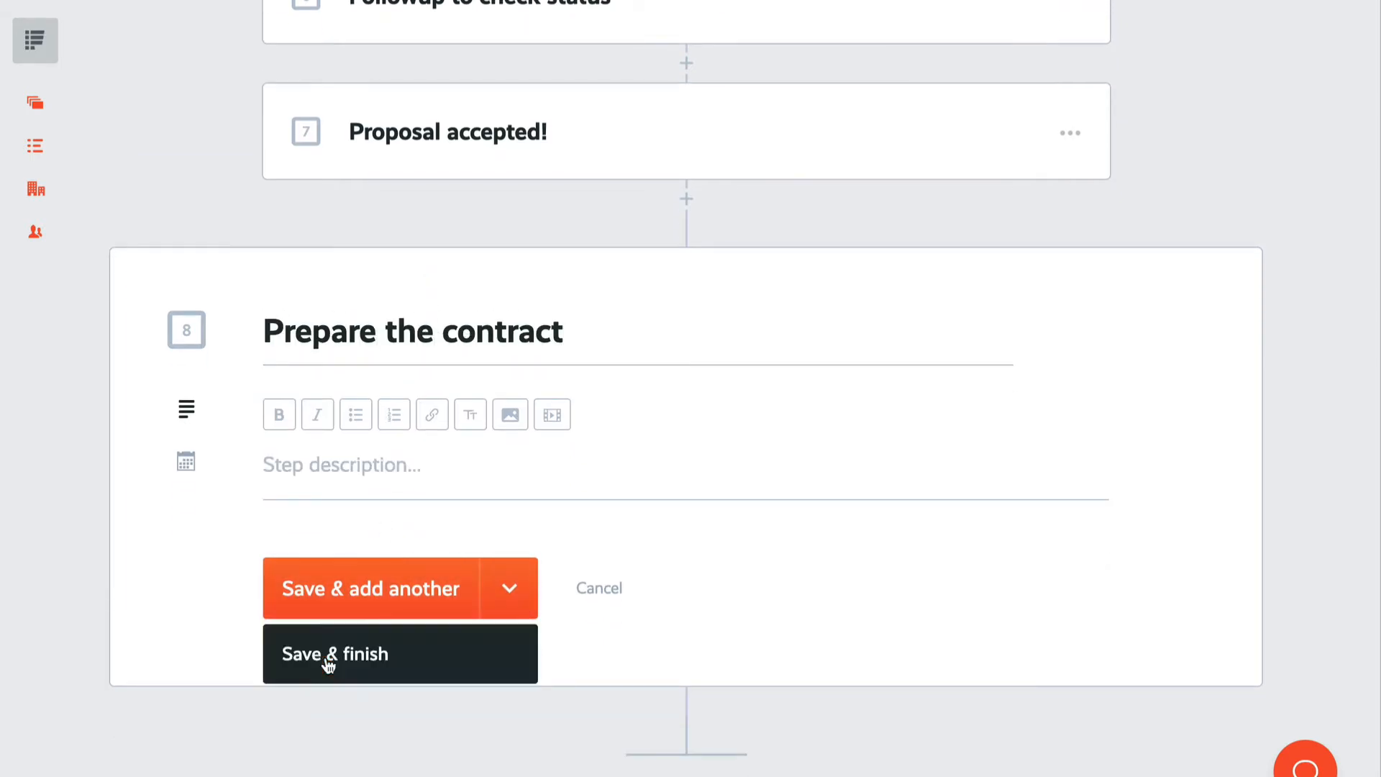
{"action": "scroll", "coordinate": [134, 512], "scroll_direction": "up", "scroll_amount": 10}
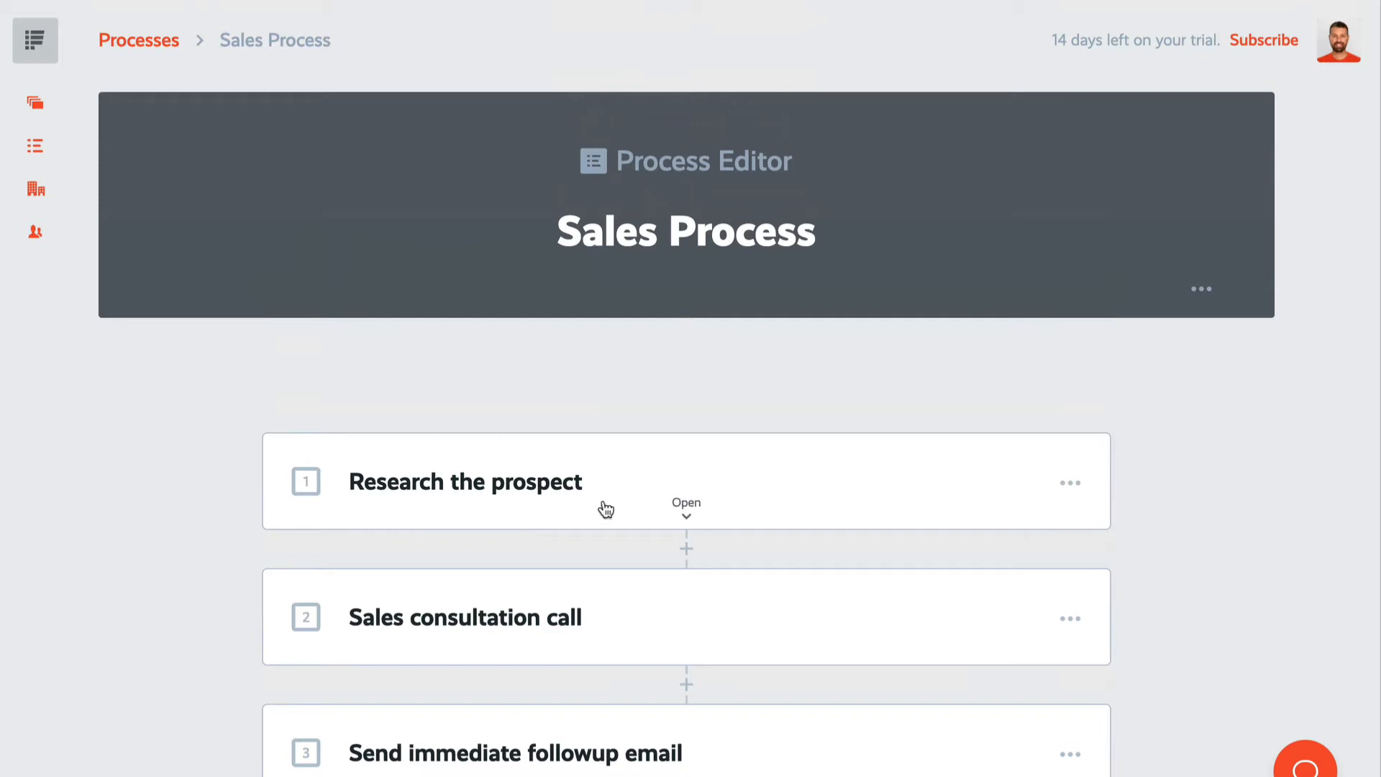
Add and save a description for "Research the prospect" covering learning about the prospect through their website, About page profile and social media
{"action": "left_click", "coordinate": [694, 516]}
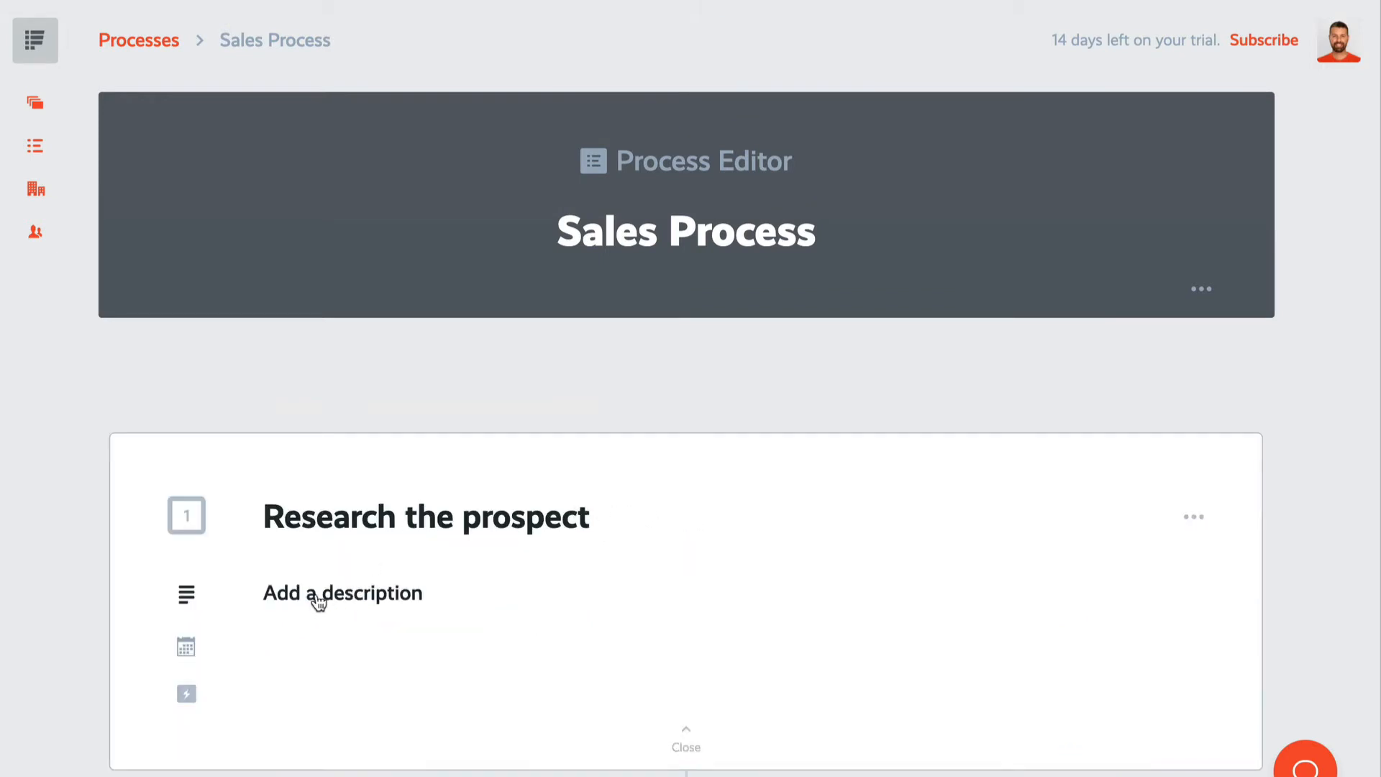
{"action": "left_click", "coordinate": [370, 599]}
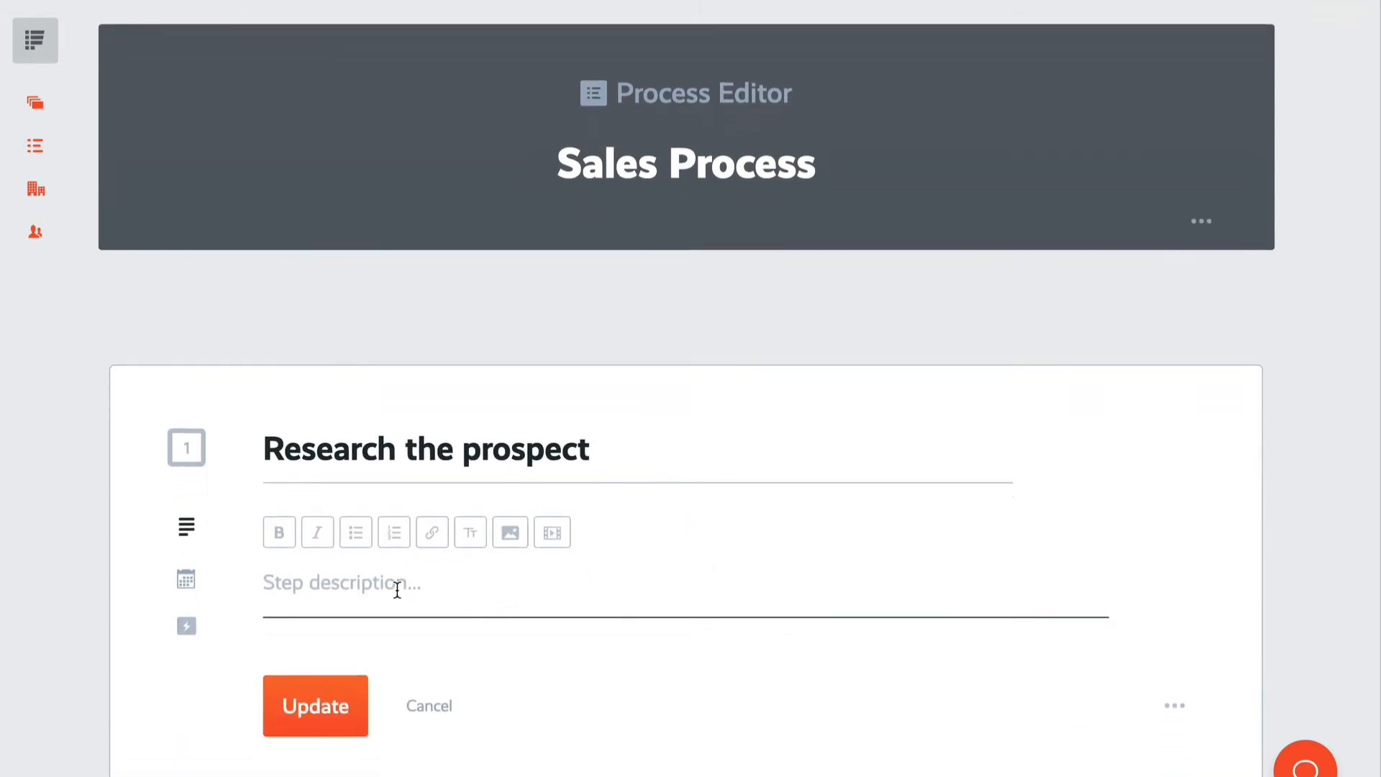
{"action": "left_click", "coordinate": [366, 585]}
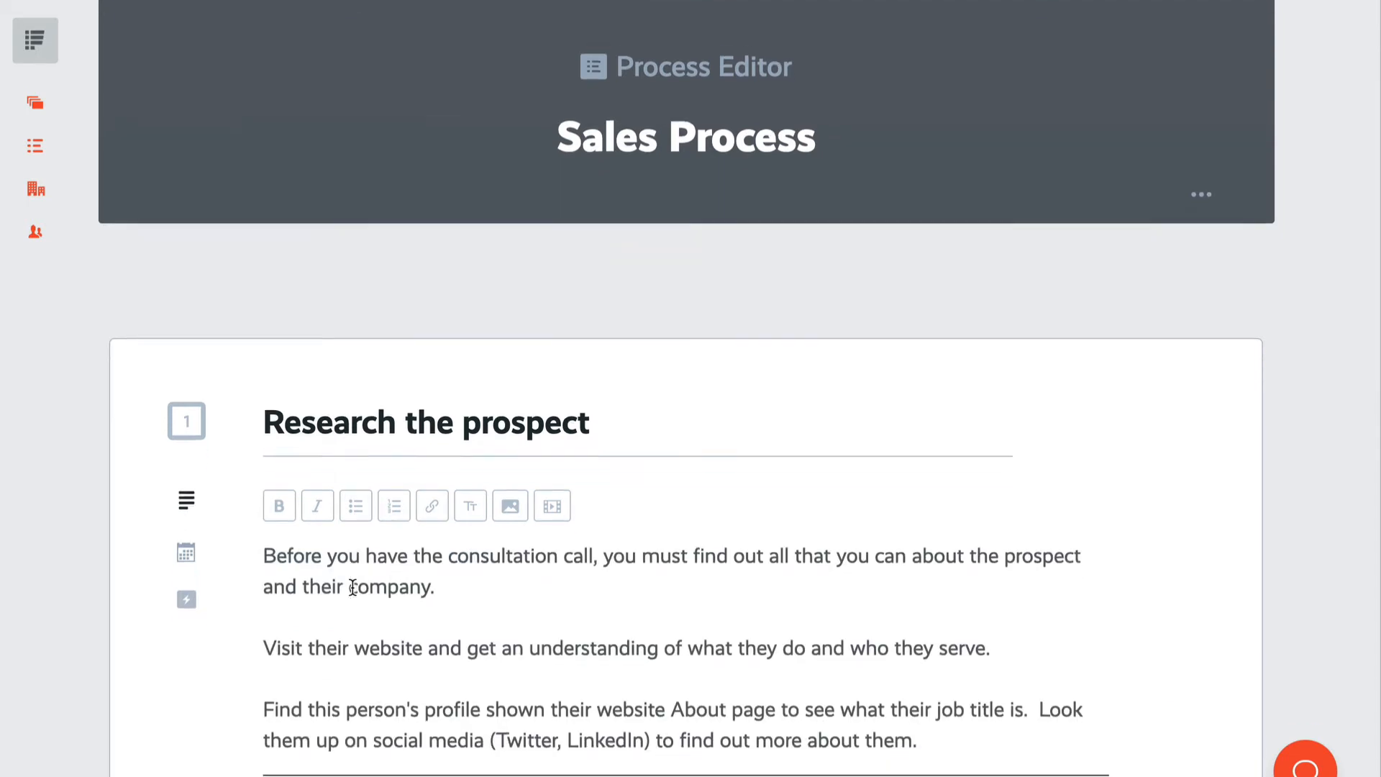
{"action": "scroll", "coordinate": [346, 607], "scroll_direction": "down", "scroll_amount": 3}
{"action": "left_click", "coordinate": [317, 654]}
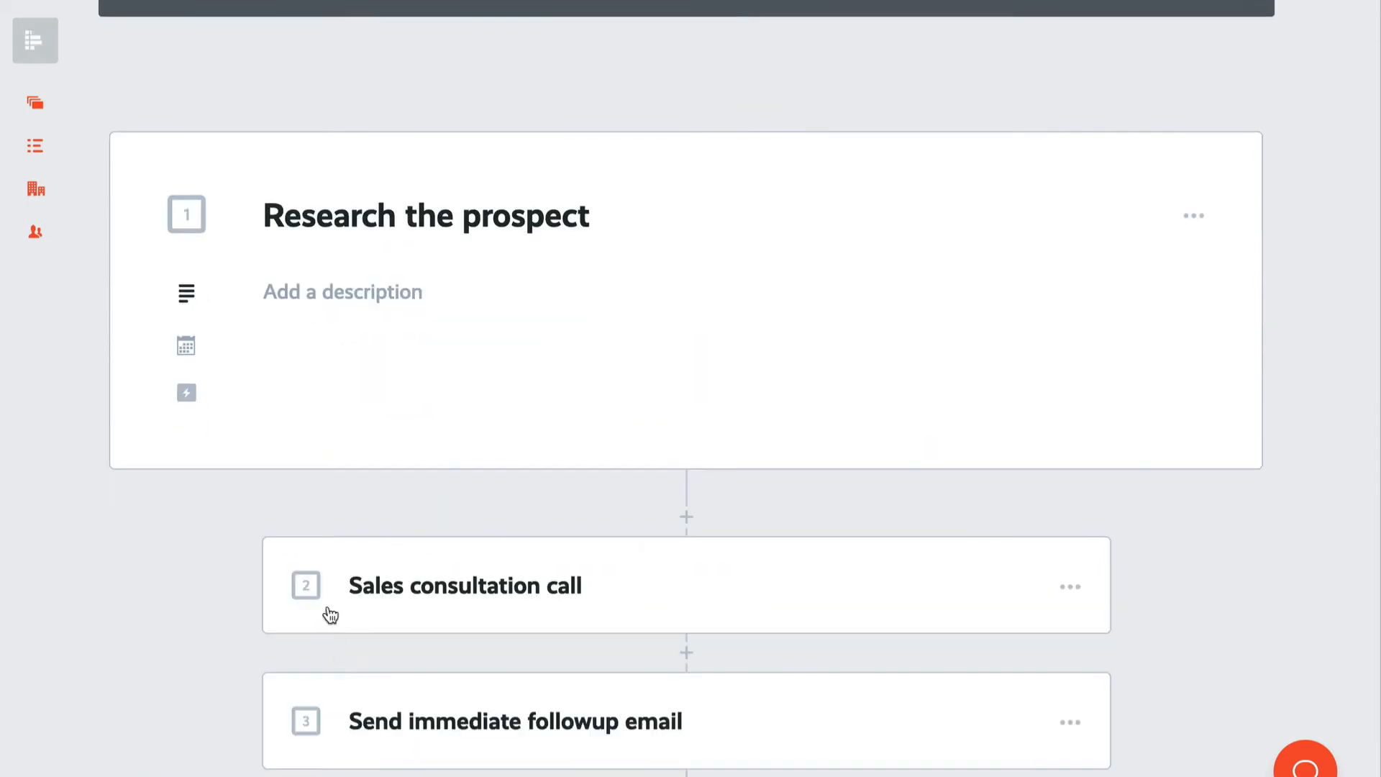
Add and save a description for "Sales consultation call" about joining the video call or phoning the prospect and guiding the conversation through topics
{"action": "scroll", "coordinate": [432, 378], "scroll_direction": "down", "scroll_amount": 4}
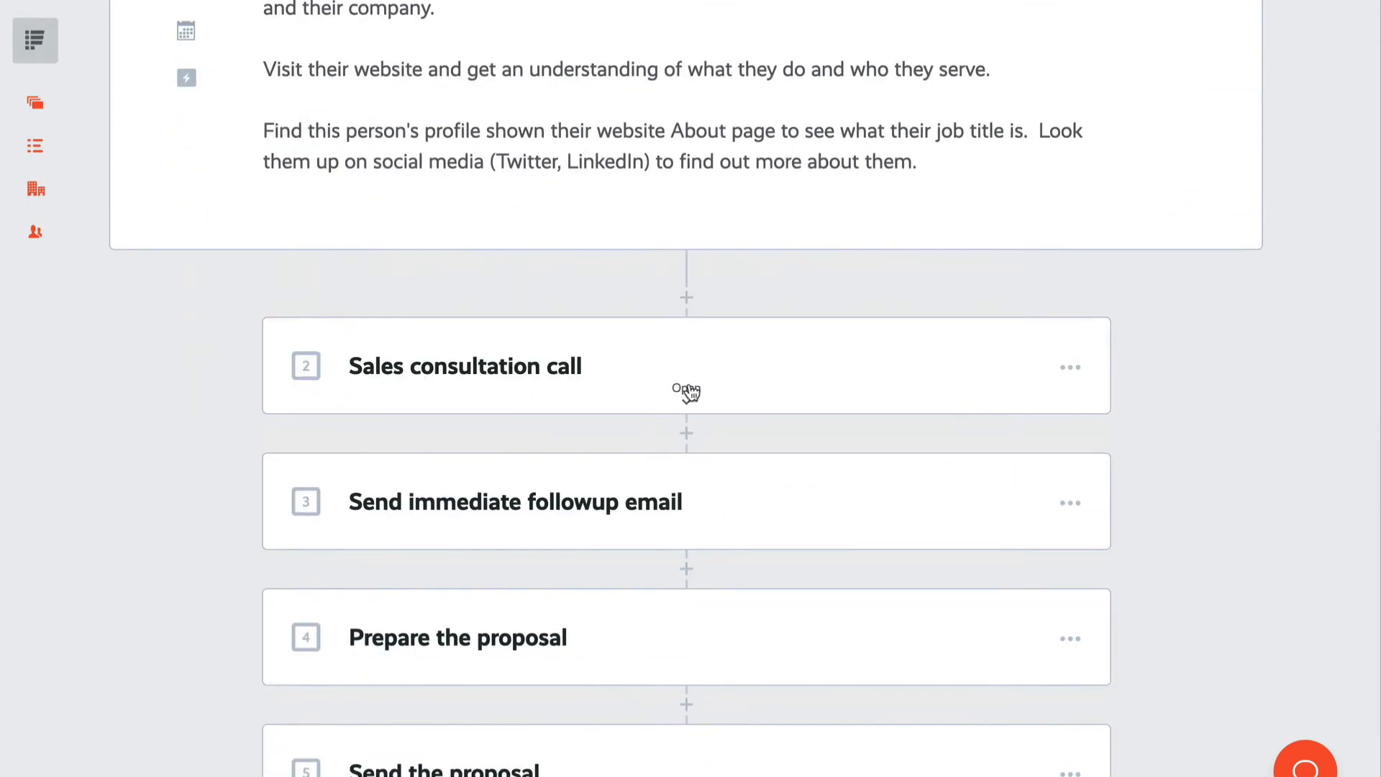
{"action": "left_click", "coordinate": [687, 392]}
{"action": "left_click", "coordinate": [391, 468]}
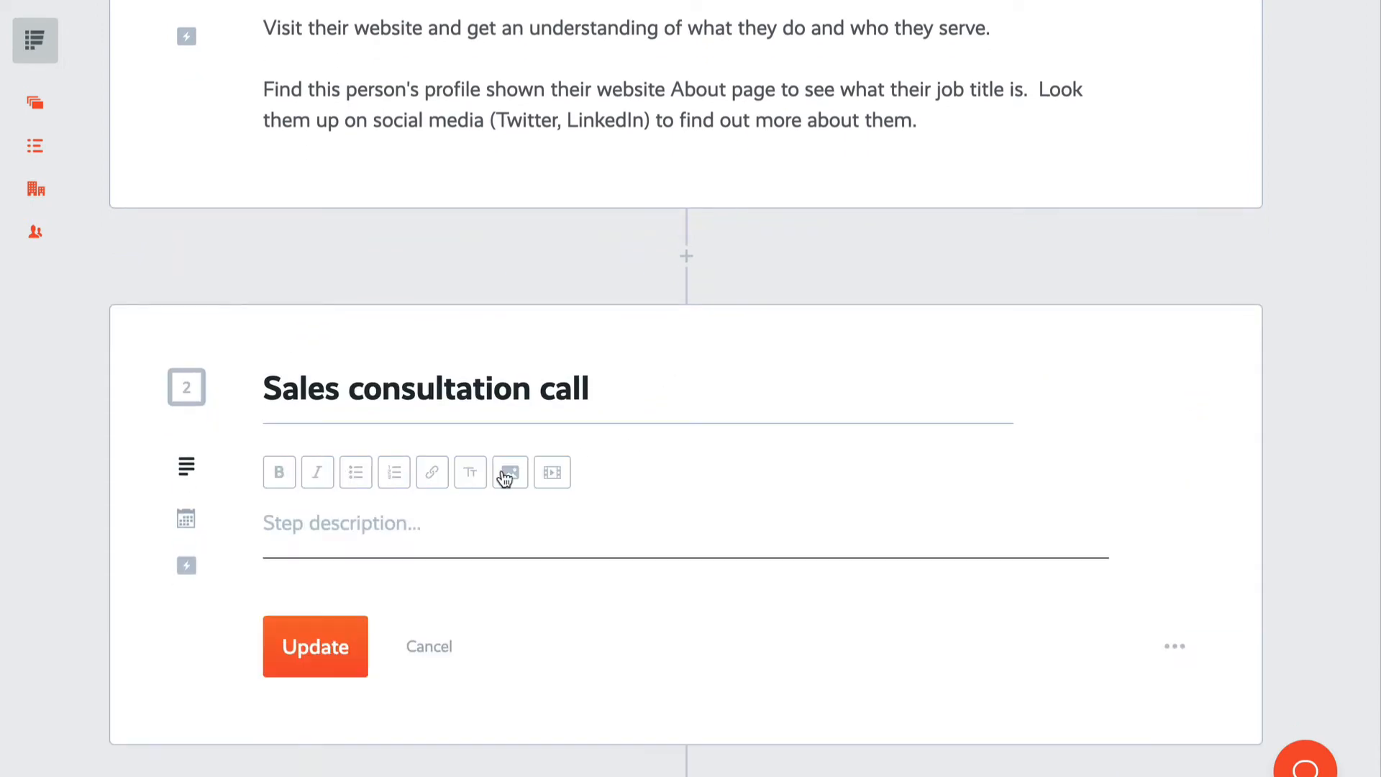
{"action": "type", "text": "At the call time, join the video call or call the prospect's phone number.  Guide the conversation through these topics:  Greetings and building rapport Ask them about what's happening in their business this year Ask them what led them to reach out for this consultation Ask about which solution(s) they've tried or are currently using Ask how our service would be a win for them Q&A about our service Ask for the sale / ask what any potential objections are  Jot down your notes as you go and save them in this project's activity."}
{"action": "scroll", "coordinate": [367, 539], "scroll_direction": "down", "scroll_amount": 5}
{"action": "left_click", "coordinate": [360, 549]}
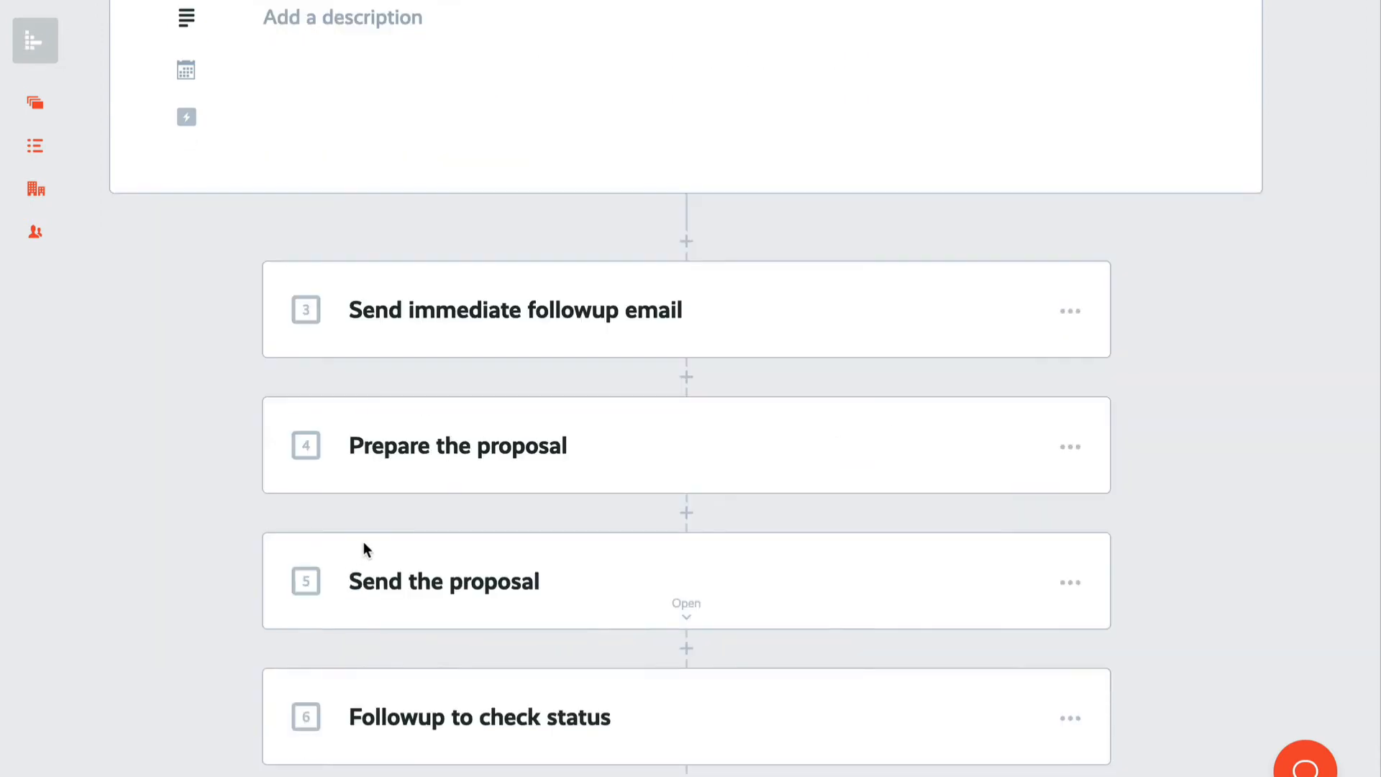
Collapse the expanded "Sales consultation call" and "Research the prospect" steps
{"action": "left_click", "coordinate": [655, 193]}
{"action": "left_click", "coordinate": [679, 520]}
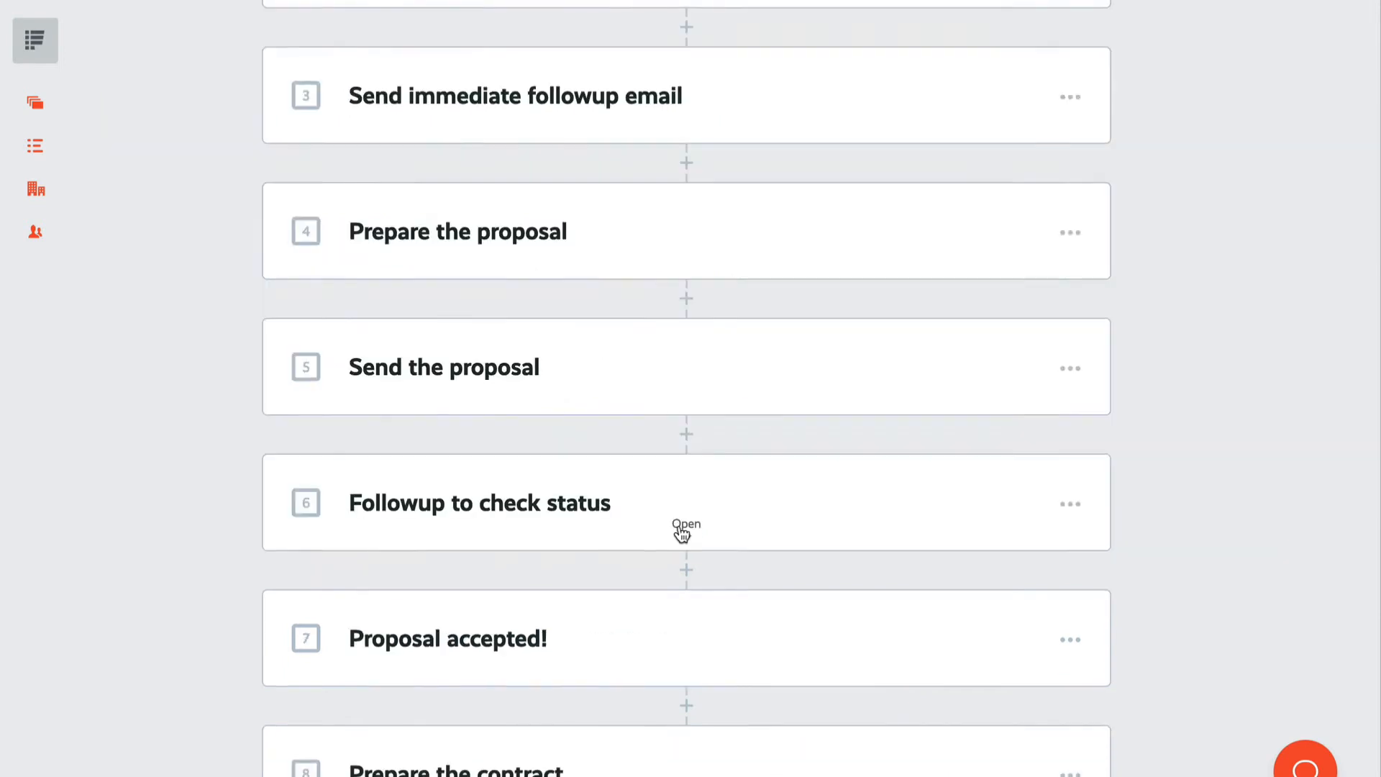
{"action": "scroll", "coordinate": [109, 482], "scroll_direction": "up", "scroll_amount": 9}
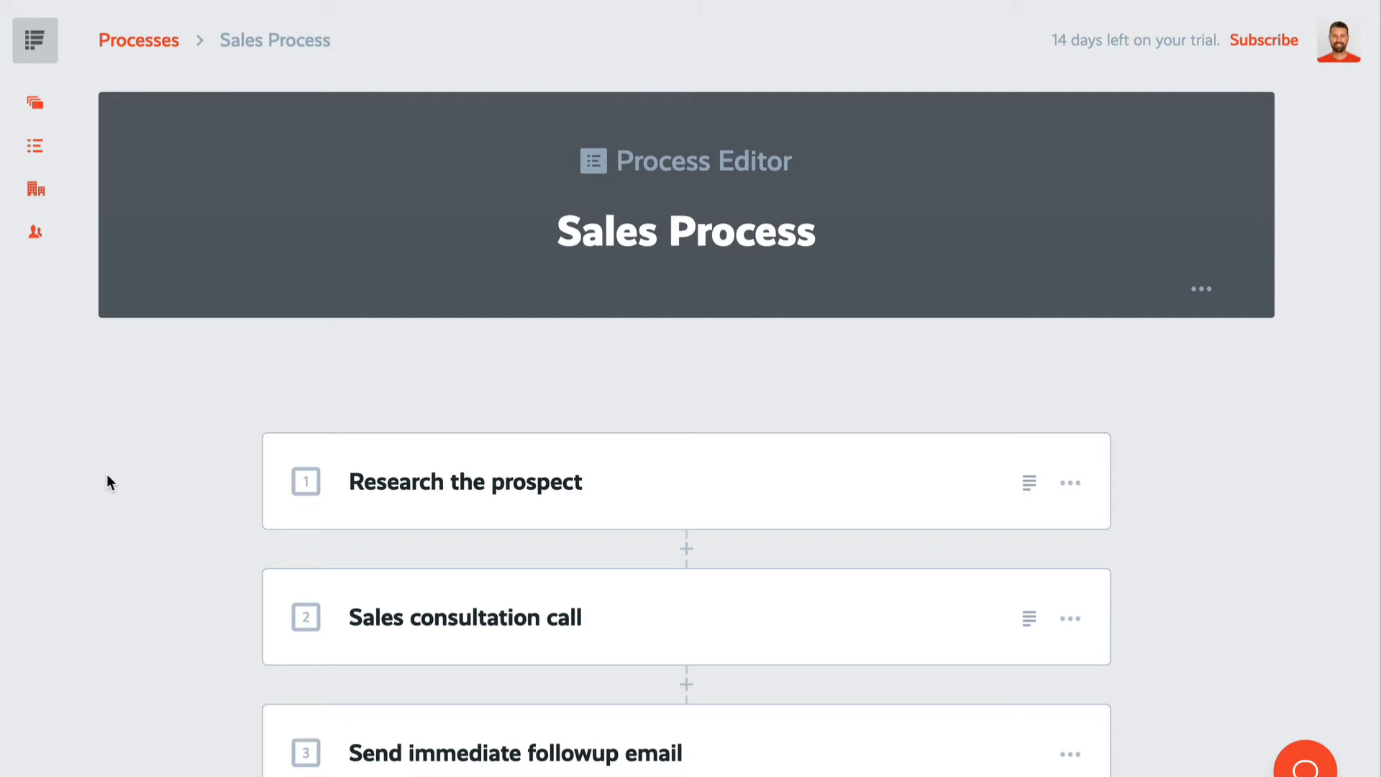
Assign the listed team member to the "Research the prospect" step
{"action": "scroll", "coordinate": [107, 473], "scroll_direction": "down", "scroll_amount": 2}
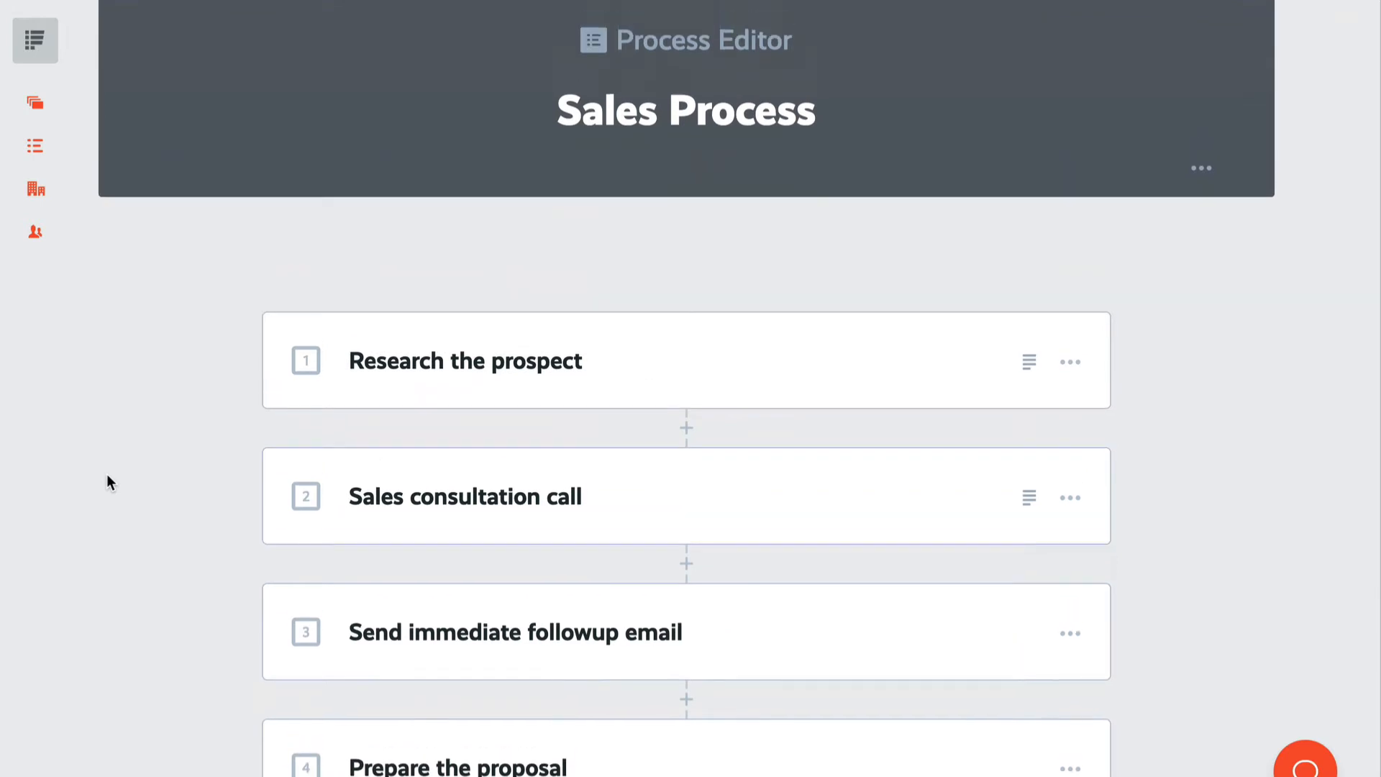
{"action": "scroll", "coordinate": [107, 476], "scroll_direction": "up", "scroll_amount": 1}
{"action": "scroll", "coordinate": [106, 480], "scroll_direction": "up", "scroll_amount": 1}
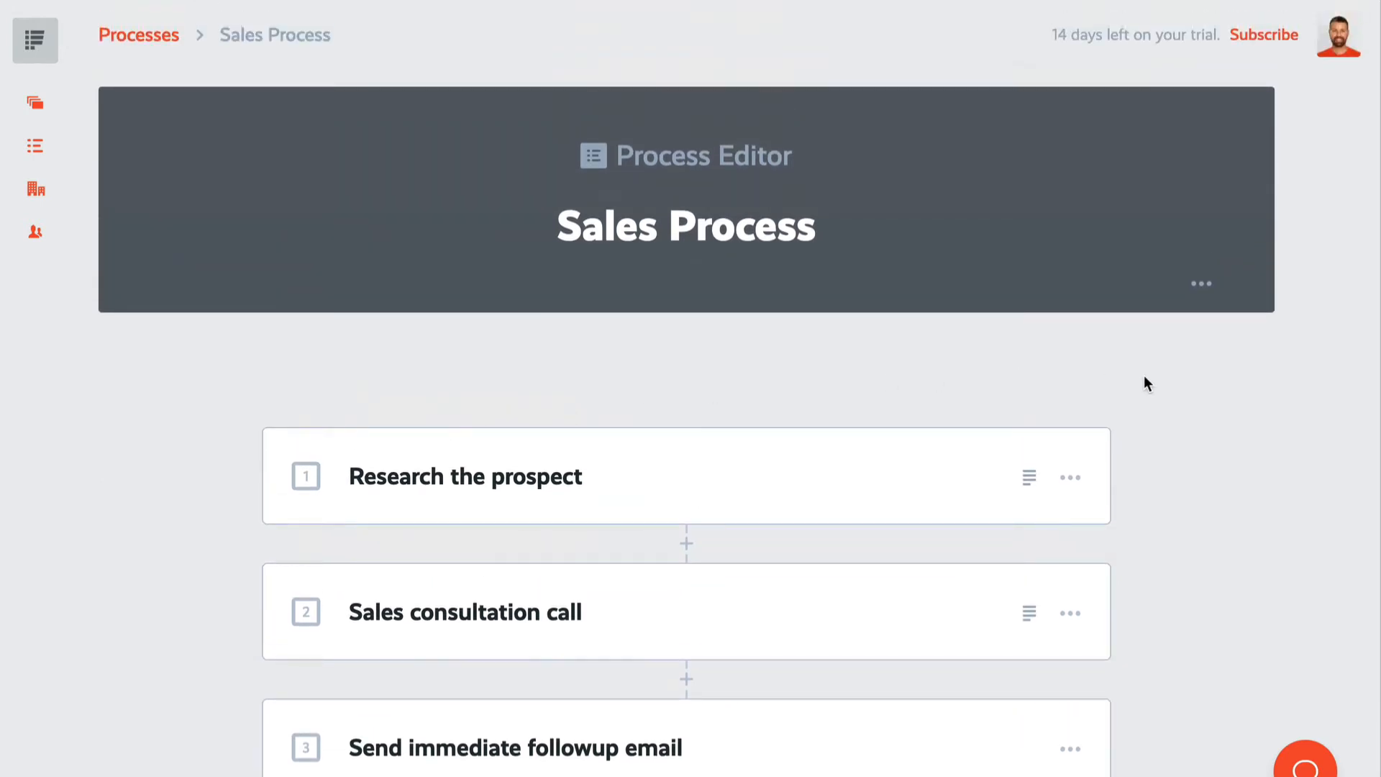
{"action": "left_click", "coordinate": [1072, 480]}
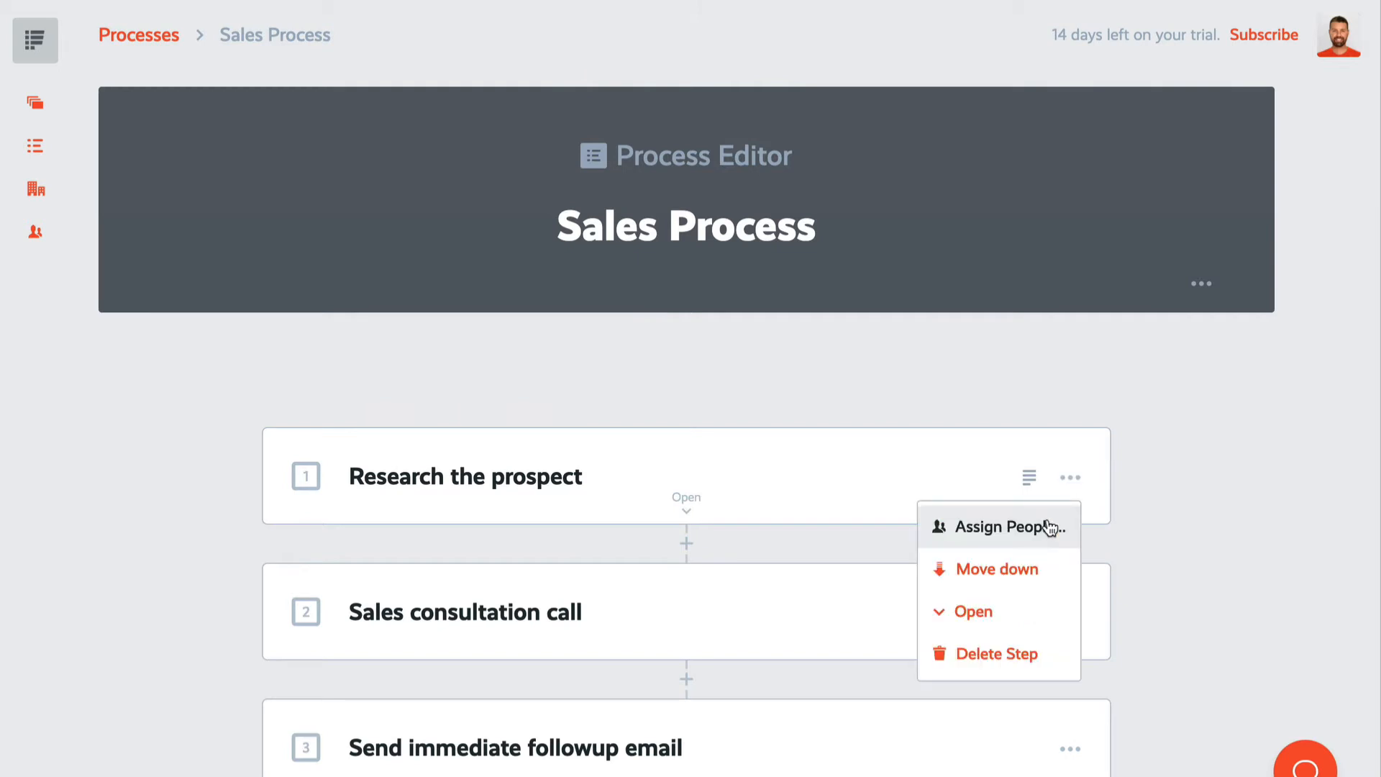
{"action": "left_click", "coordinate": [1047, 529]}
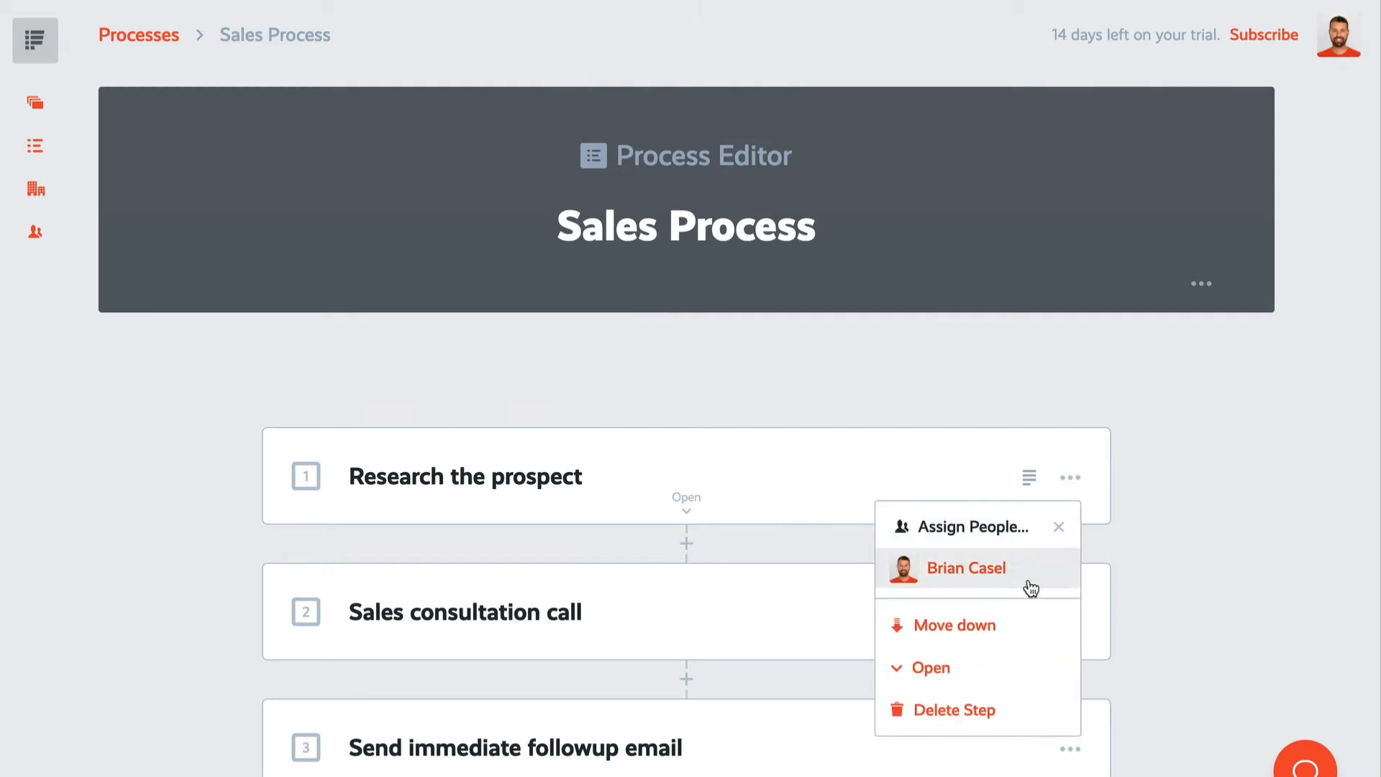
{"action": "left_click", "coordinate": [1029, 576]}
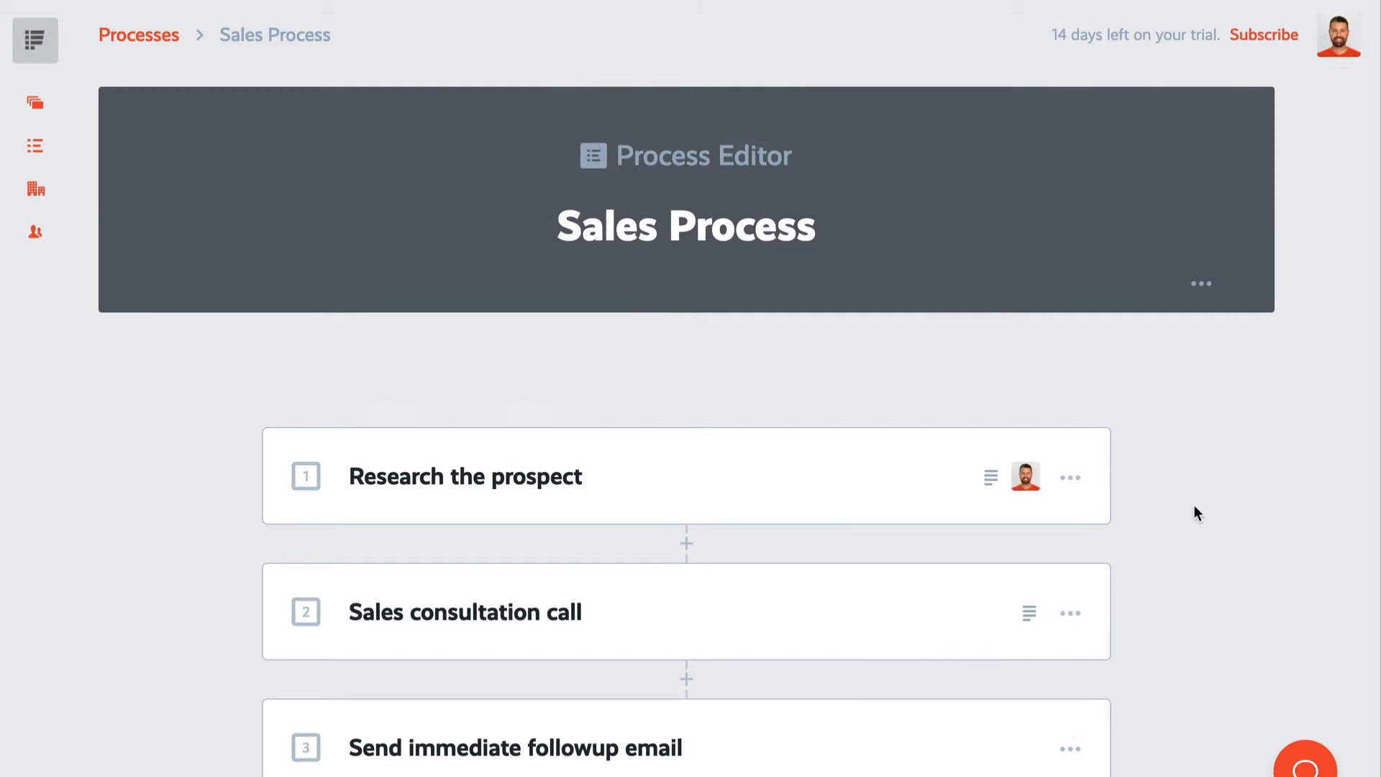
Assign the listed team member to the "Sales consultation call" step
{"action": "scroll", "coordinate": [1194, 511], "scroll_direction": "down", "scroll_amount": 5}
{"action": "left_click", "coordinate": [1070, 256]}
{"action": "left_click", "coordinate": [1022, 306]}
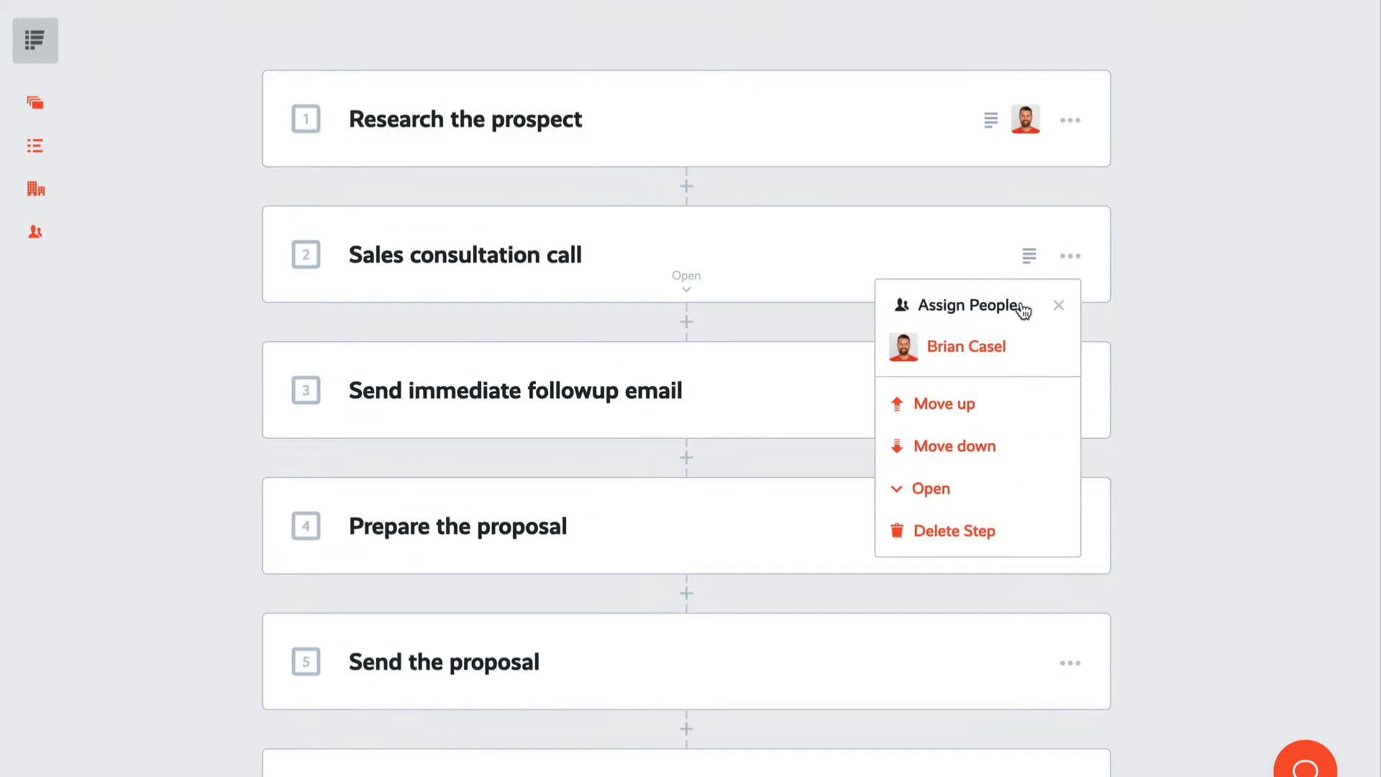
{"action": "left_click", "coordinate": [1027, 347]}
{"action": "left_click", "coordinate": [1156, 333]}
{"action": "scroll", "coordinate": [1144, 432], "scroll_direction": "up", "scroll_amount": 5}
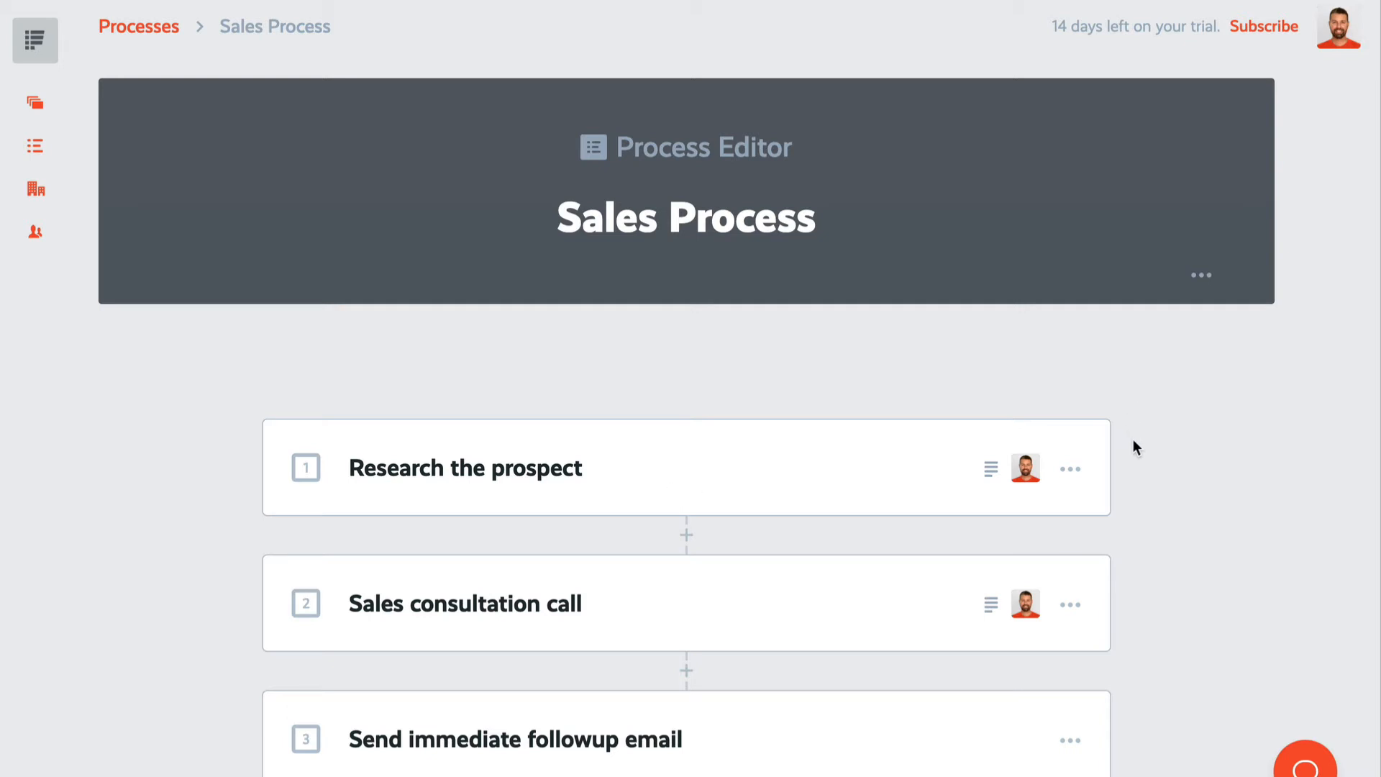
{"action": "left_click", "coordinate": [1201, 276]}
{"action": "left_click", "coordinate": [1253, 413]}
Assign the listed team member to the "Send immediate followup email" step
{"action": "scroll", "coordinate": [1180, 431], "scroll_direction": "down", "scroll_amount": 2}
{"action": "left_click", "coordinate": [1071, 529]}
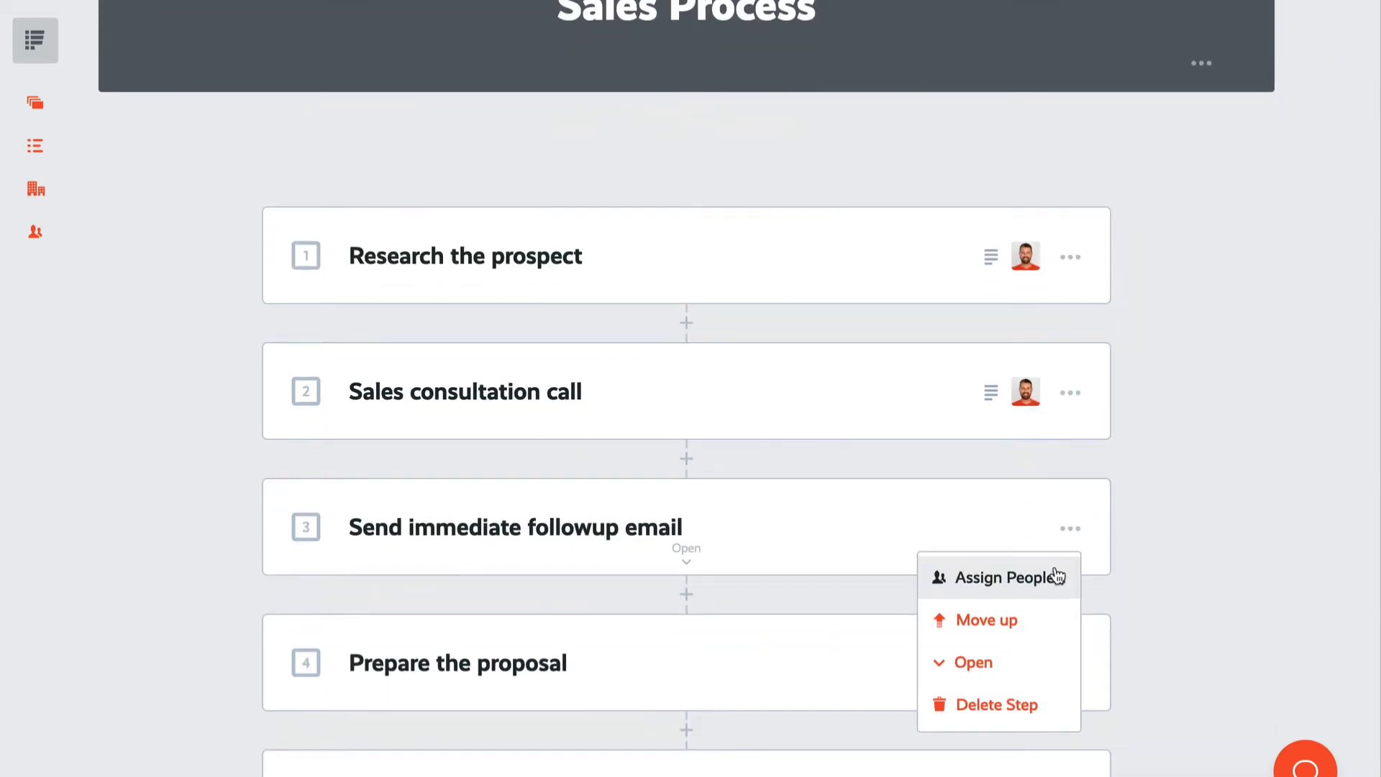
{"action": "left_click", "coordinate": [1049, 576]}
{"action": "left_click", "coordinate": [964, 620]}
Add a start date rule to the "Research the prospect" step: 0 days after the project starts
{"action": "scroll", "coordinate": [1225, 574], "scroll_direction": "up", "scroll_amount": 3}
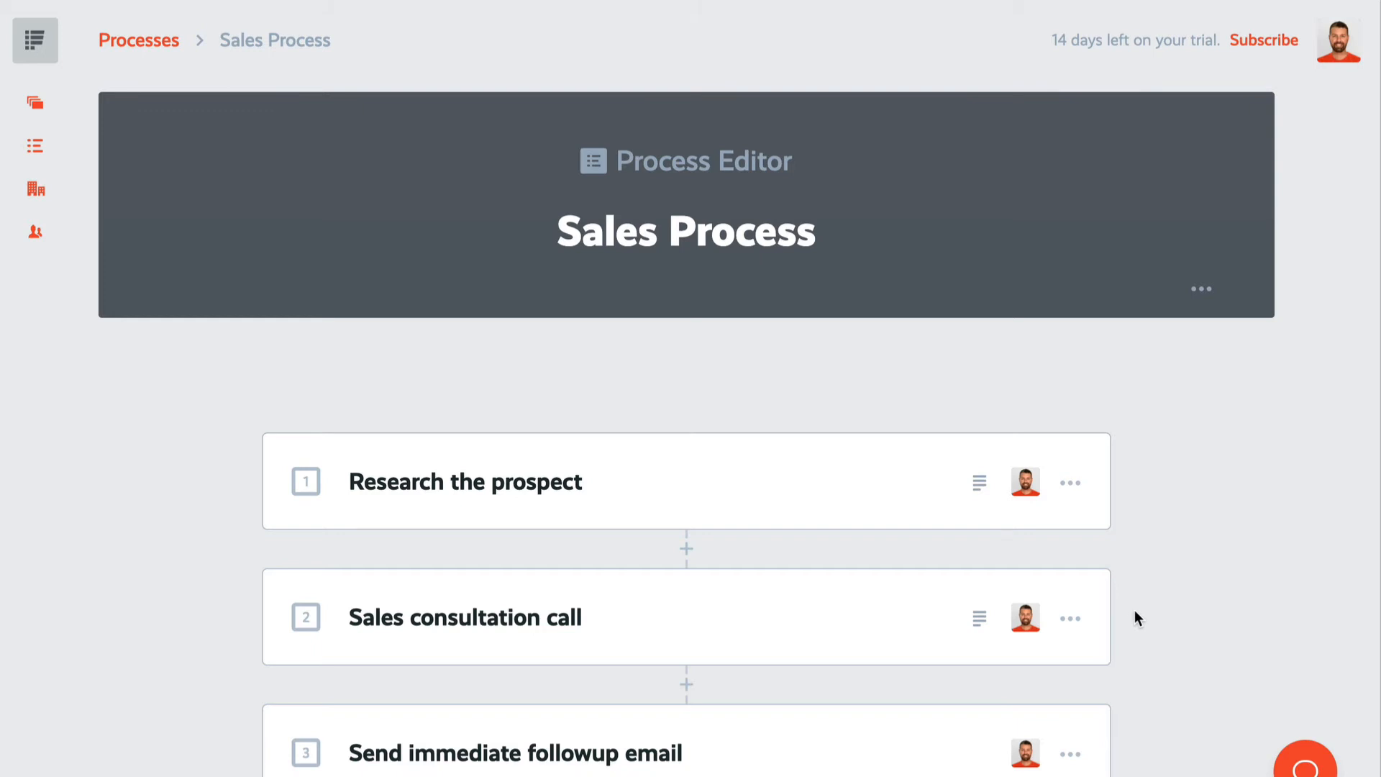
{"action": "scroll", "coordinate": [1129, 607], "scroll_direction": "down", "scroll_amount": 1}
{"action": "left_click", "coordinate": [684, 467]}
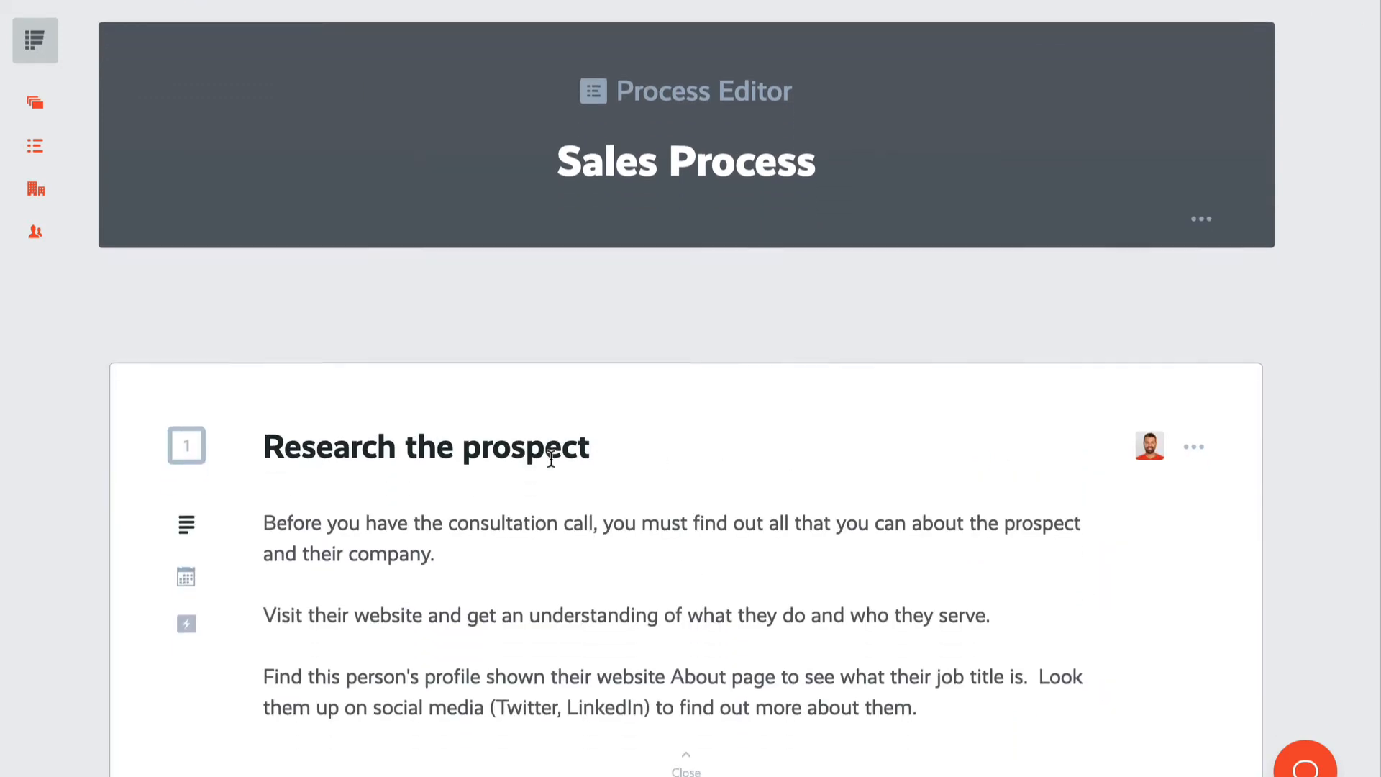
{"action": "scroll", "coordinate": [551, 459], "scroll_direction": "down", "scroll_amount": 1}
{"action": "left_click", "coordinate": [186, 564]}
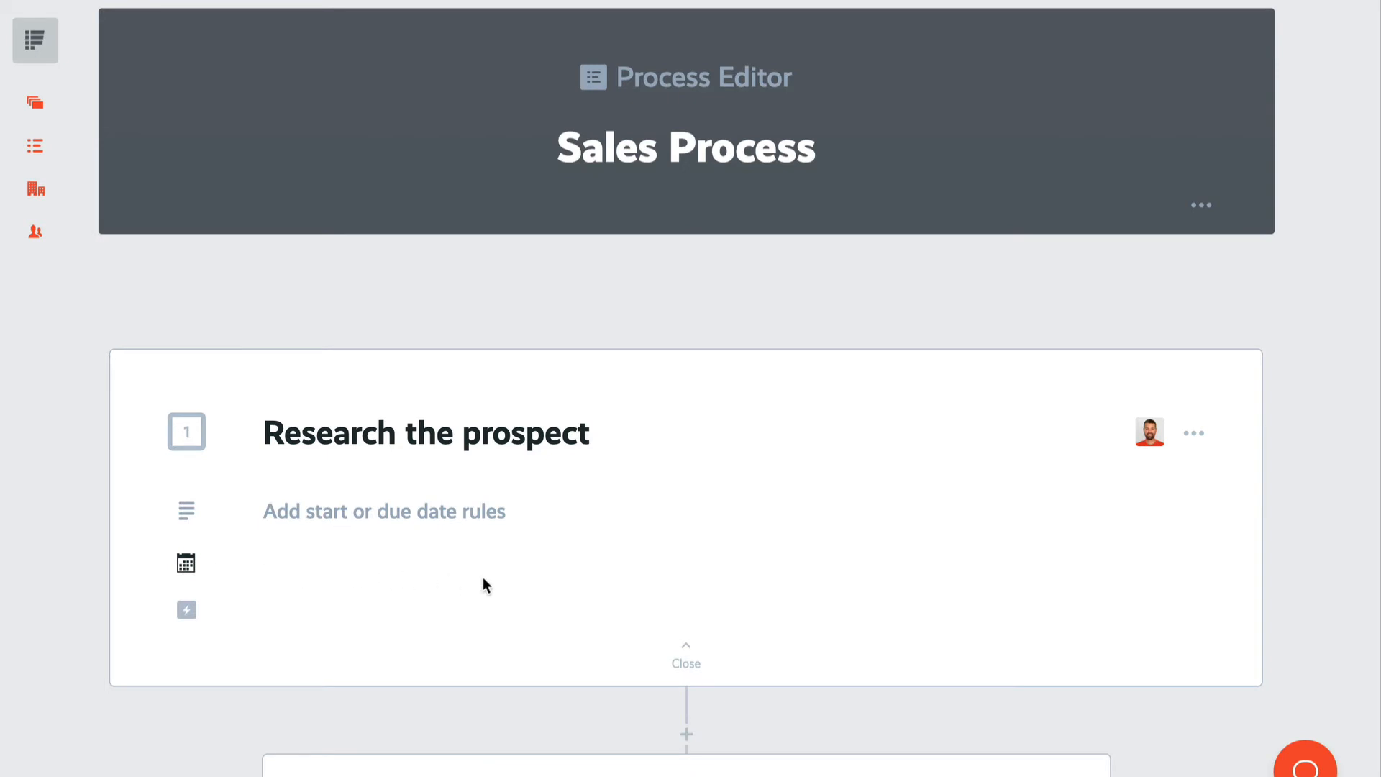
{"action": "left_click", "coordinate": [469, 515]}
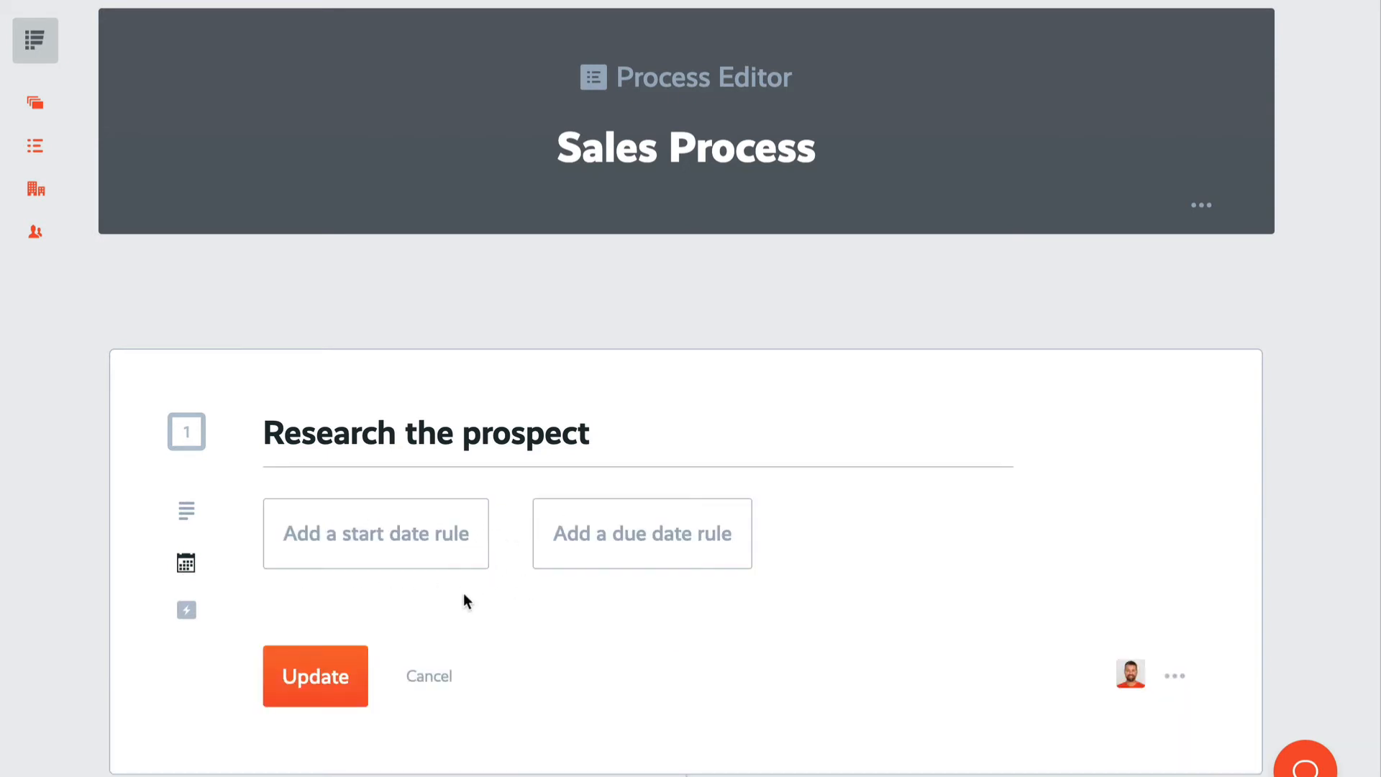
{"action": "left_click", "coordinate": [390, 557]}
{"action": "scroll", "coordinate": [372, 450], "scroll_direction": "down", "scroll_amount": 1}
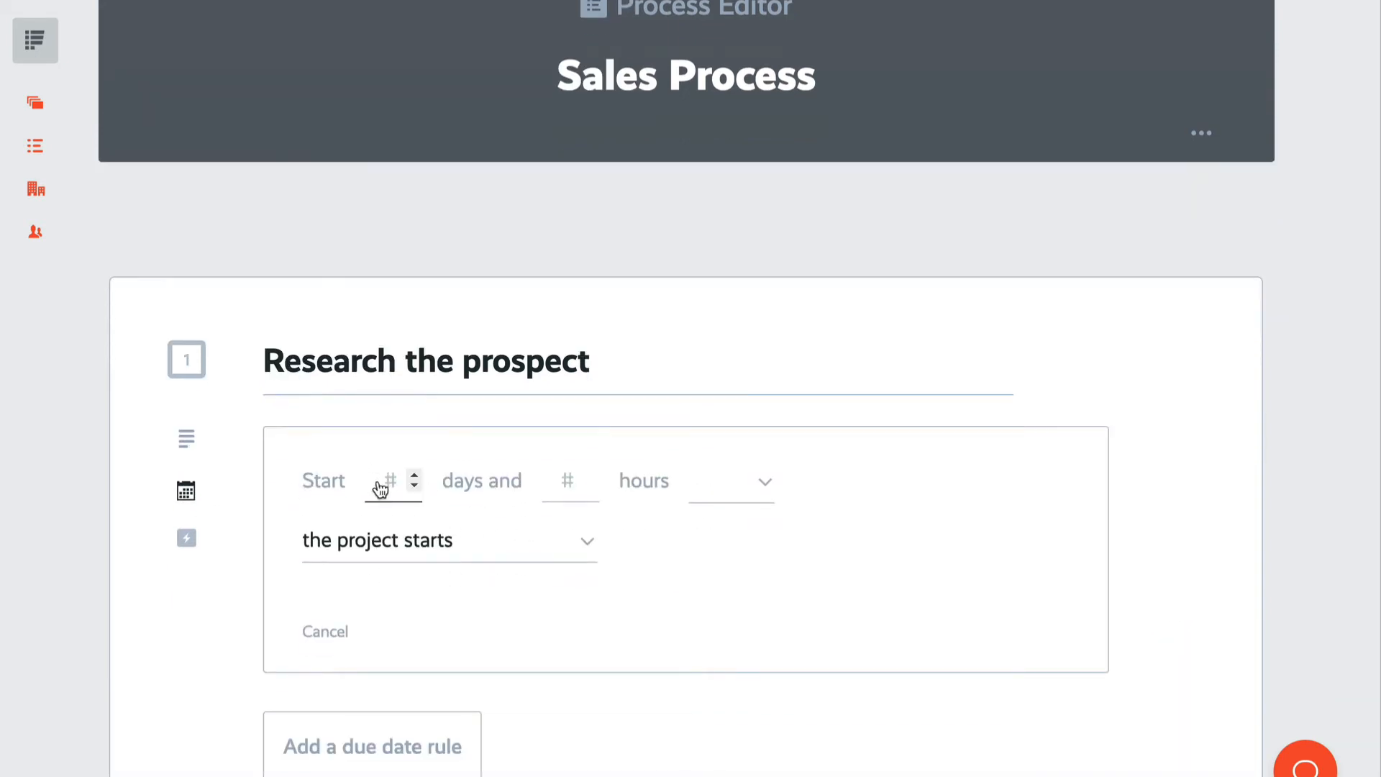
{"action": "left_click", "coordinate": [392, 481]}
{"action": "type", "text": "0"}
{"action": "left_click", "coordinate": [748, 491]}
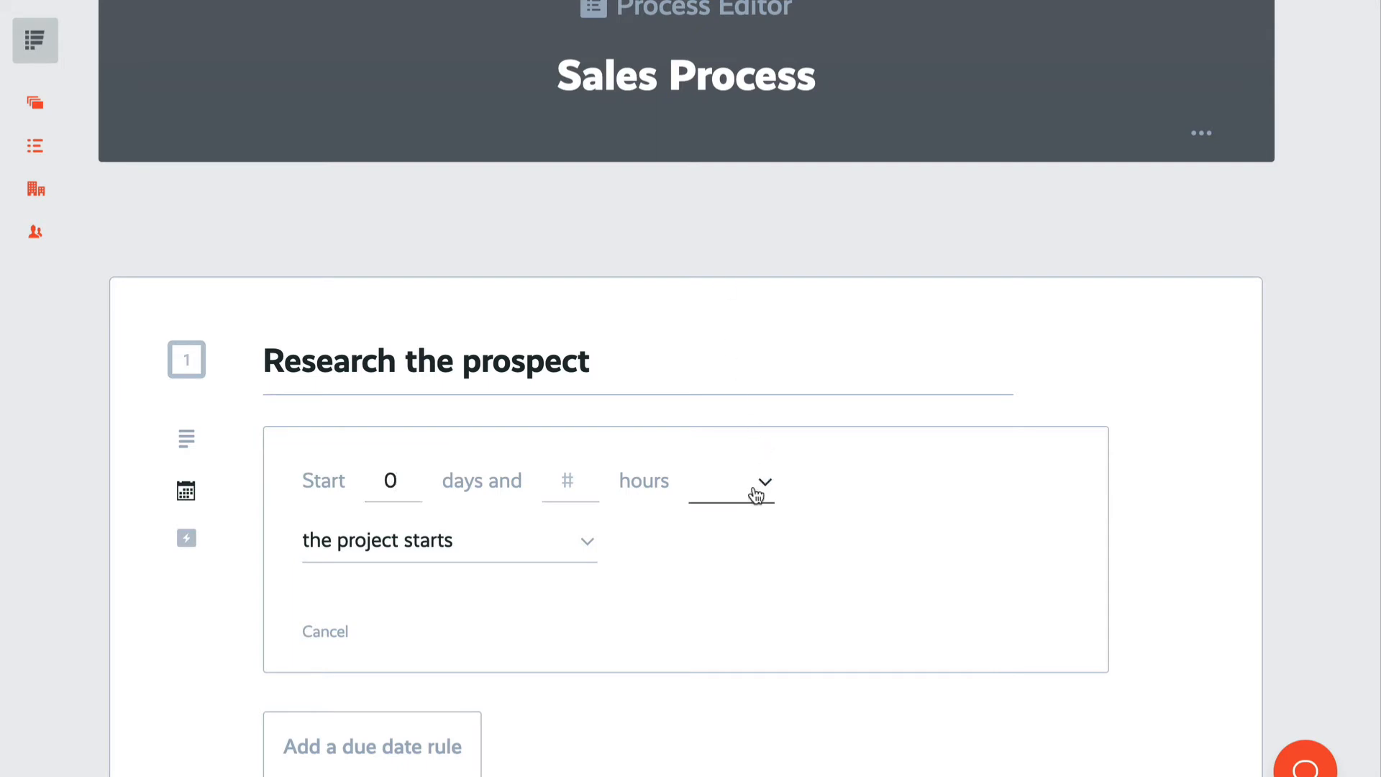
{"action": "left_click", "coordinate": [726, 536]}
{"action": "left_click", "coordinate": [450, 556]}
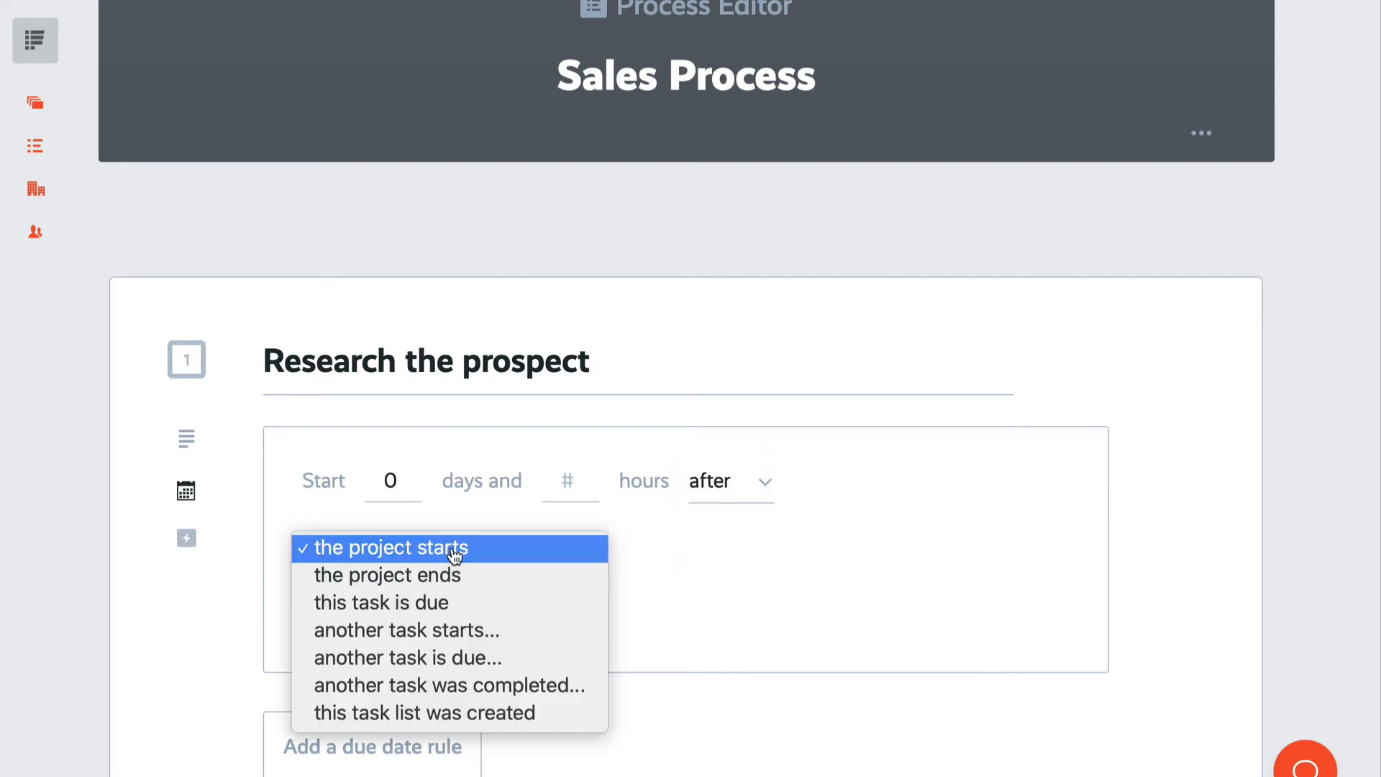
{"action": "left_click", "coordinate": [441, 548]}
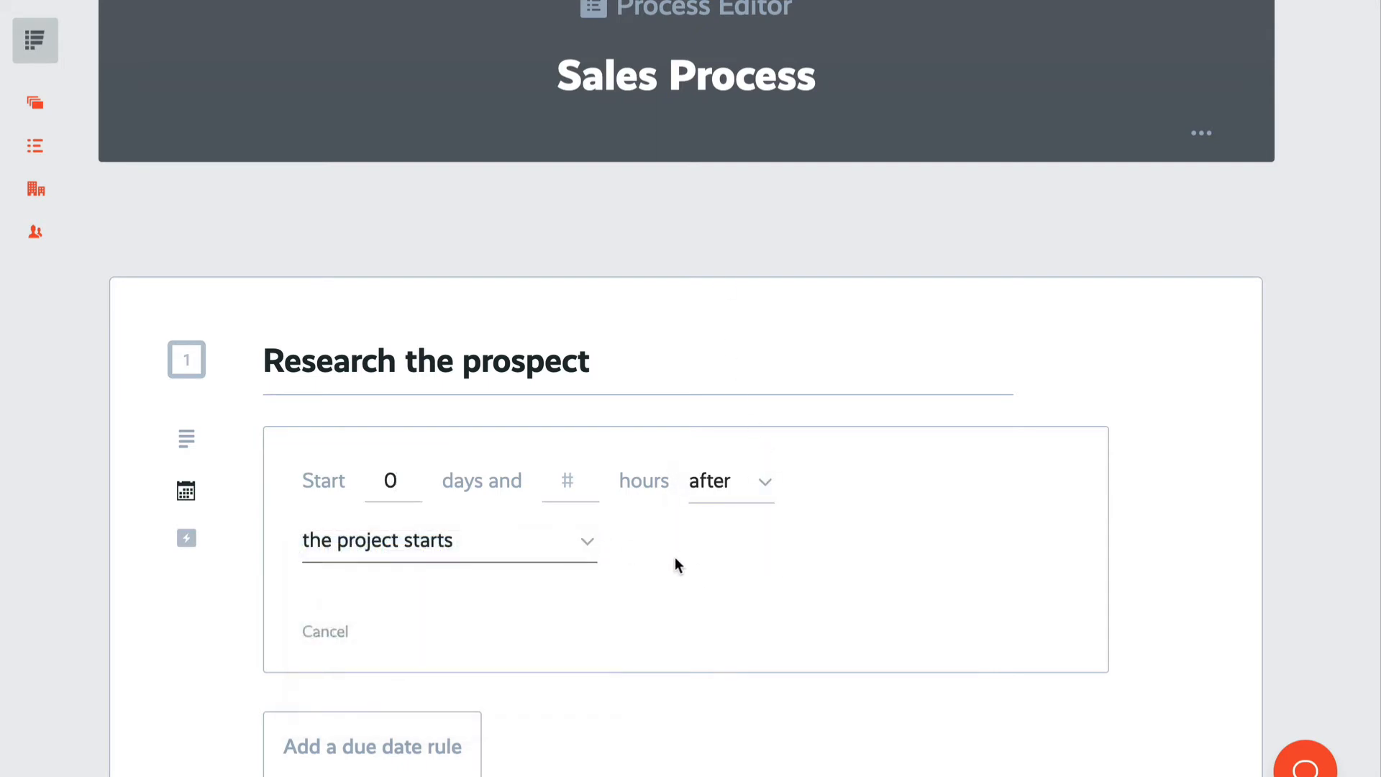
Add a due date rule of 3 days after this task starts to "Research the prospect" and save the step's rules
{"action": "scroll", "coordinate": [675, 558], "scroll_direction": "down", "scroll_amount": 1}
{"action": "left_click", "coordinate": [422, 660]}
{"action": "scroll", "coordinate": [495, 592], "scroll_direction": "down", "scroll_amount": 1}
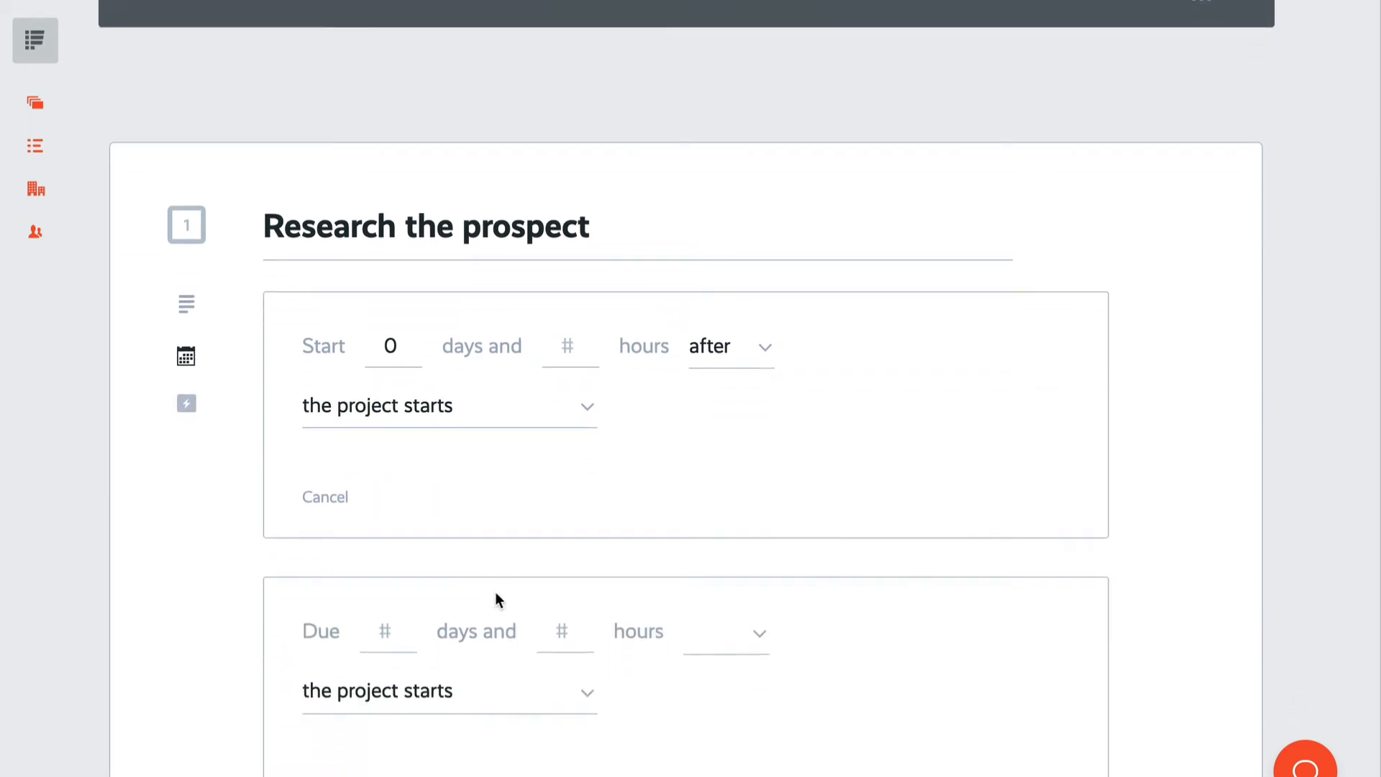
{"action": "left_click", "coordinate": [387, 633]}
{"action": "type", "text": "3"}
{"action": "left_click", "coordinate": [725, 637]}
{"action": "left_click", "coordinate": [739, 687]}
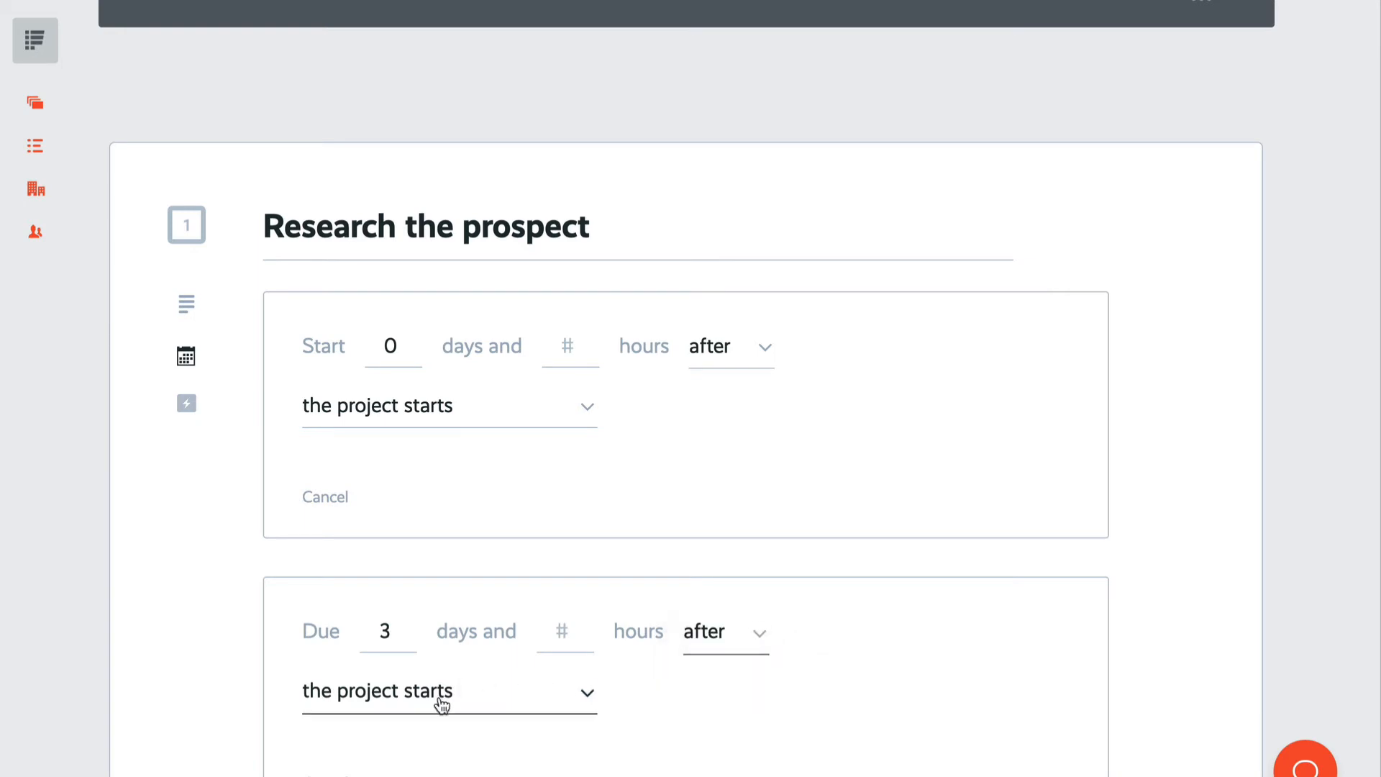
{"action": "left_click", "coordinate": [441, 697]}
{"action": "left_click", "coordinate": [386, 762]}
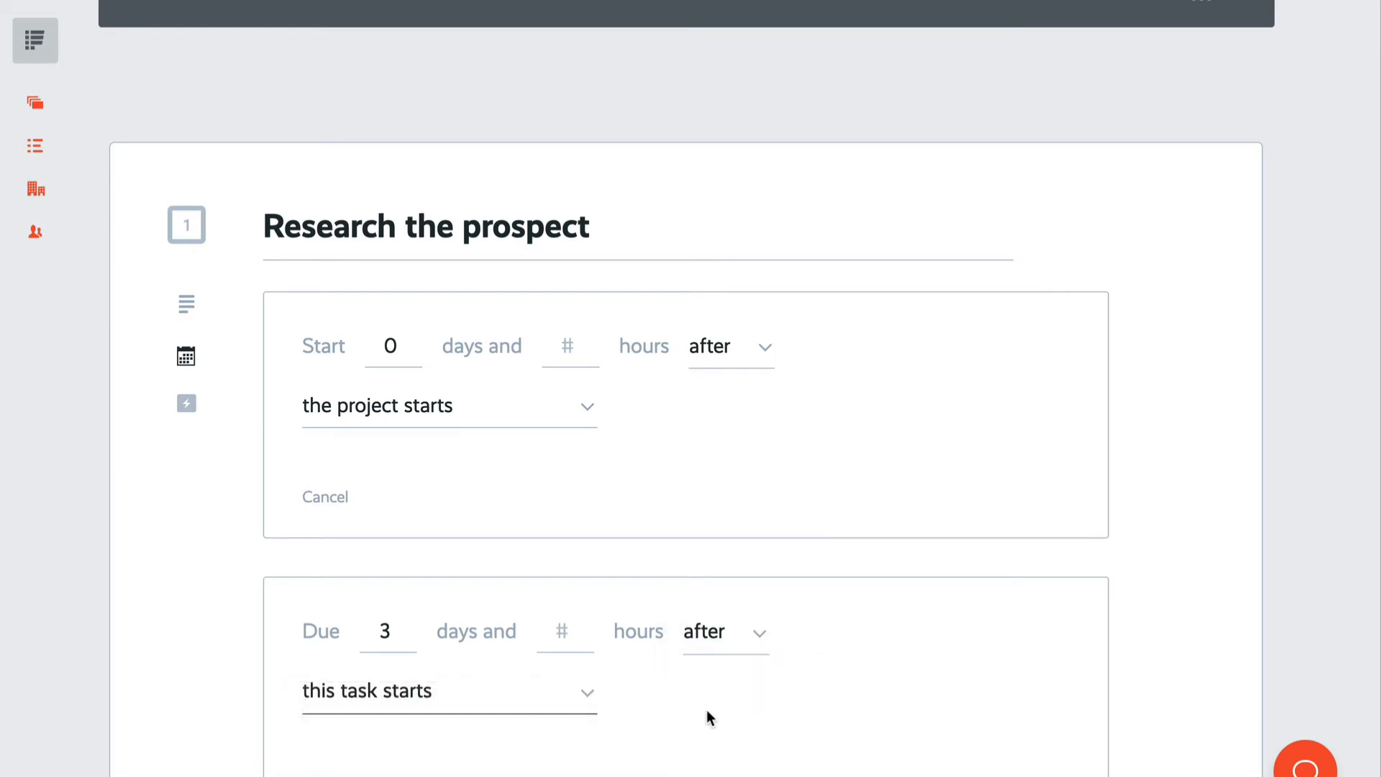
{"action": "scroll", "coordinate": [706, 707], "scroll_direction": "down", "scroll_amount": 4}
{"action": "left_click", "coordinate": [325, 639]}
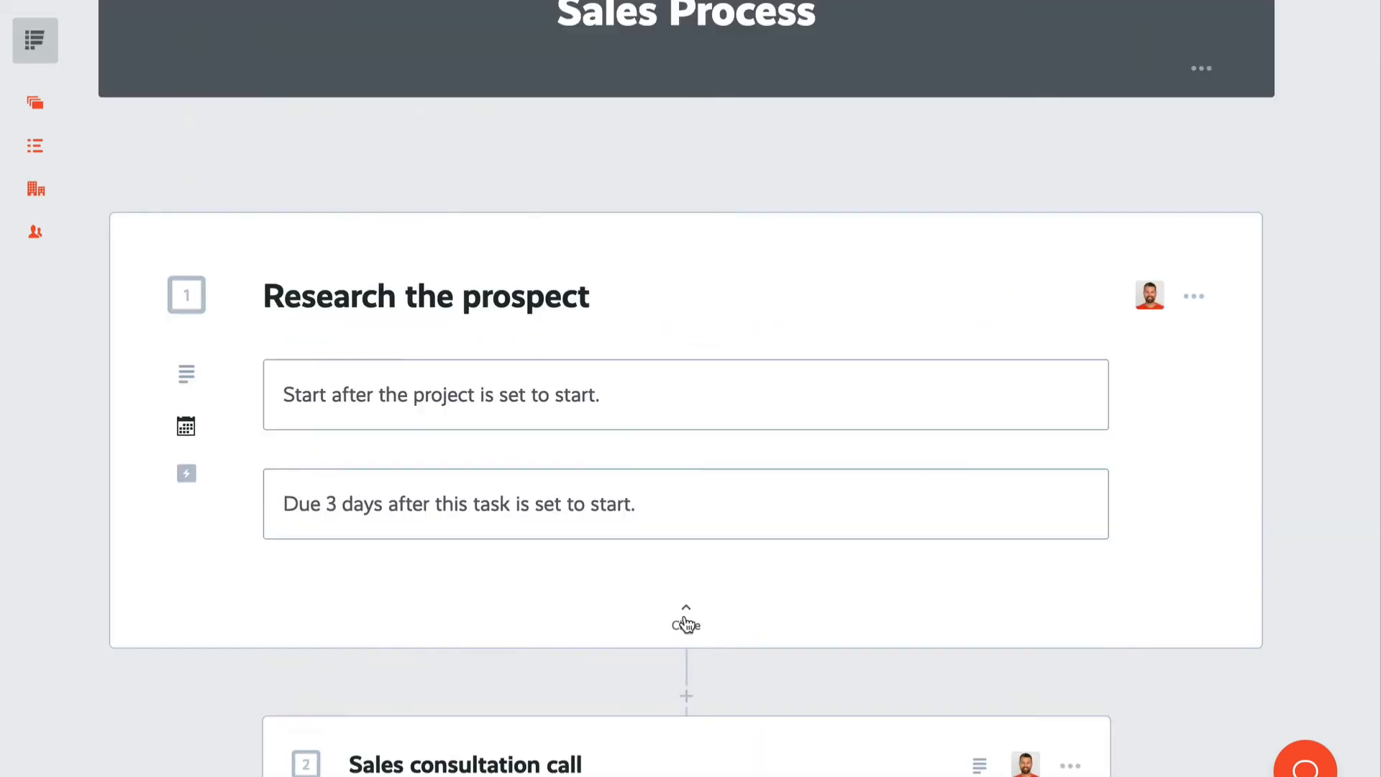
{"action": "left_click", "coordinate": [687, 624]}
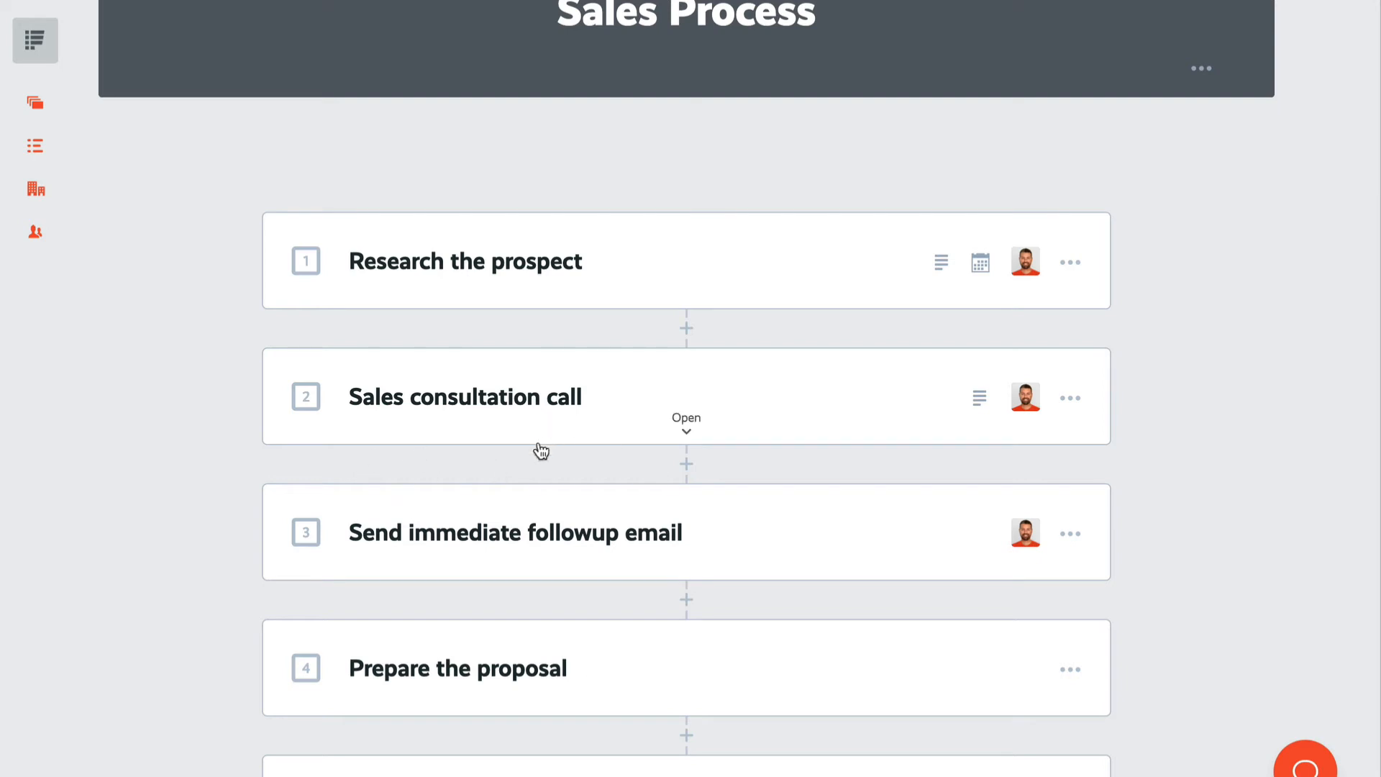
Add a start date rule to "Send immediate followup email": 0 days after another task was completed, with "Sales consultation call" as the other task
{"action": "scroll", "coordinate": [493, 464], "scroll_direction": "down", "scroll_amount": 1}
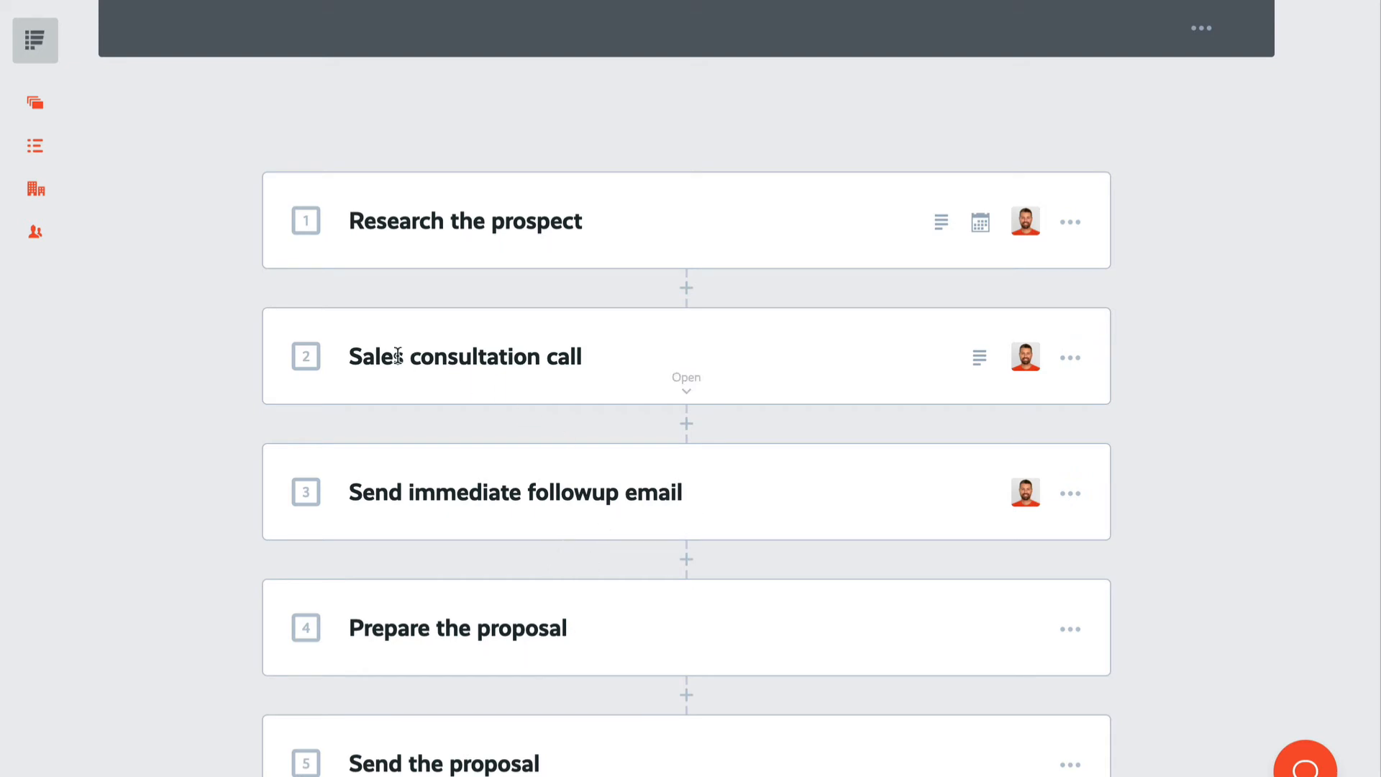
{"action": "left_click", "coordinate": [689, 518]}
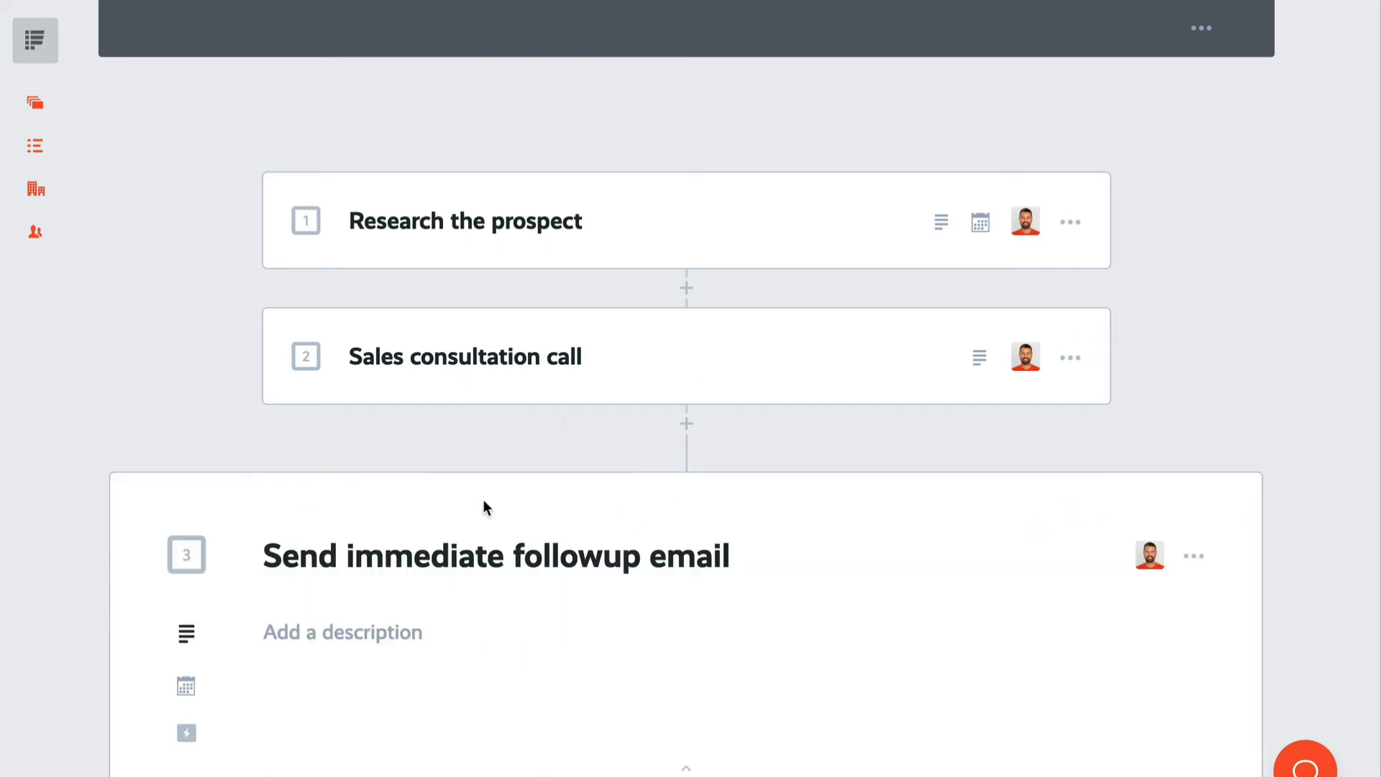
{"action": "left_click", "coordinate": [188, 584]}
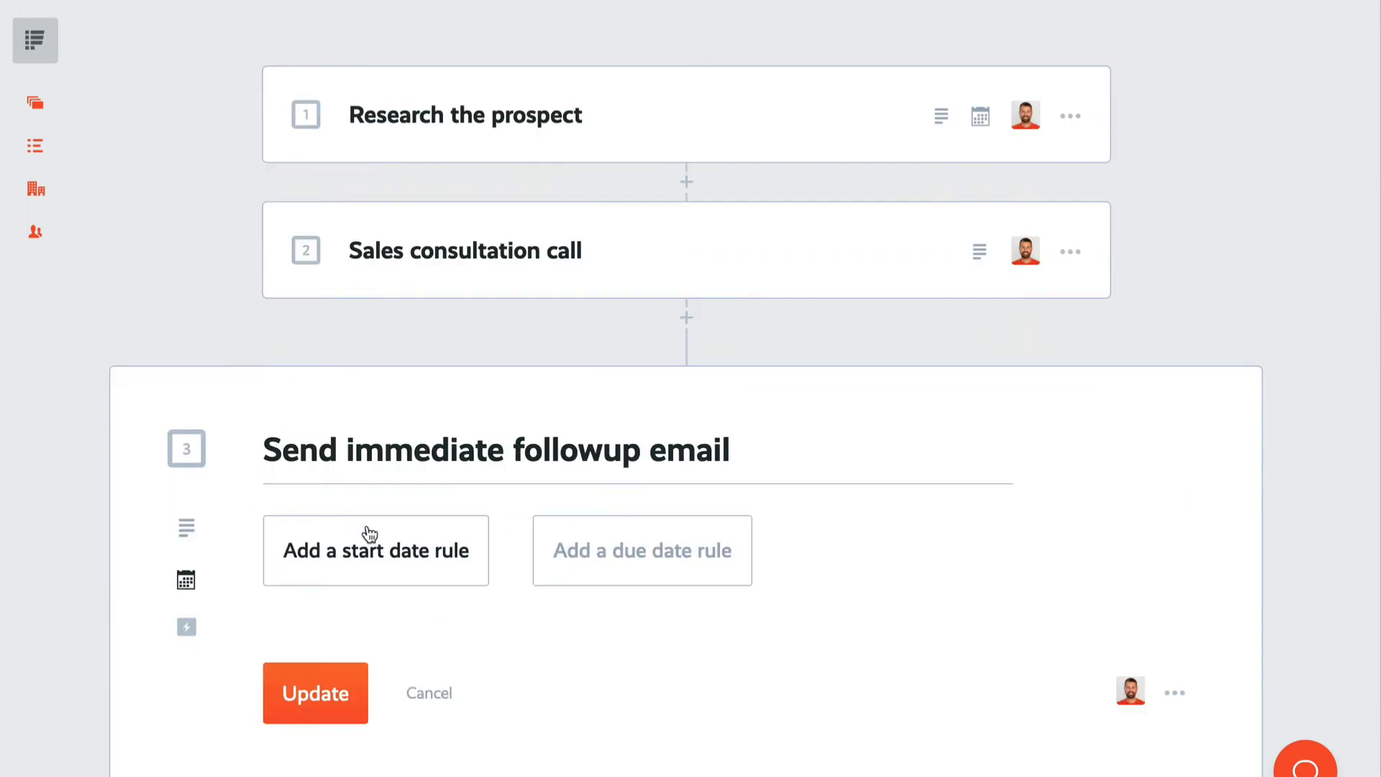
{"action": "left_click", "coordinate": [392, 547]}
{"action": "left_click", "coordinate": [391, 569]}
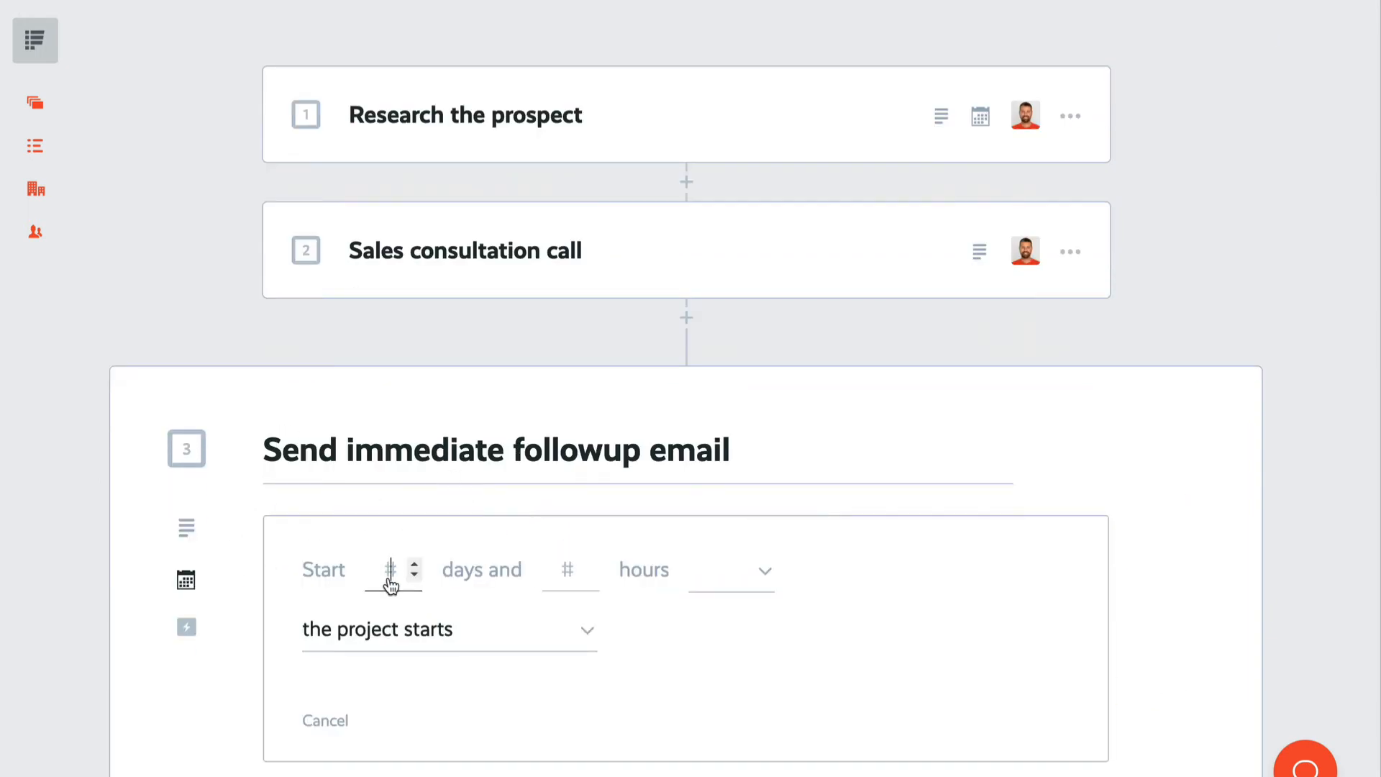
{"action": "type", "text": "0"}
{"action": "left_click", "coordinate": [740, 570]}
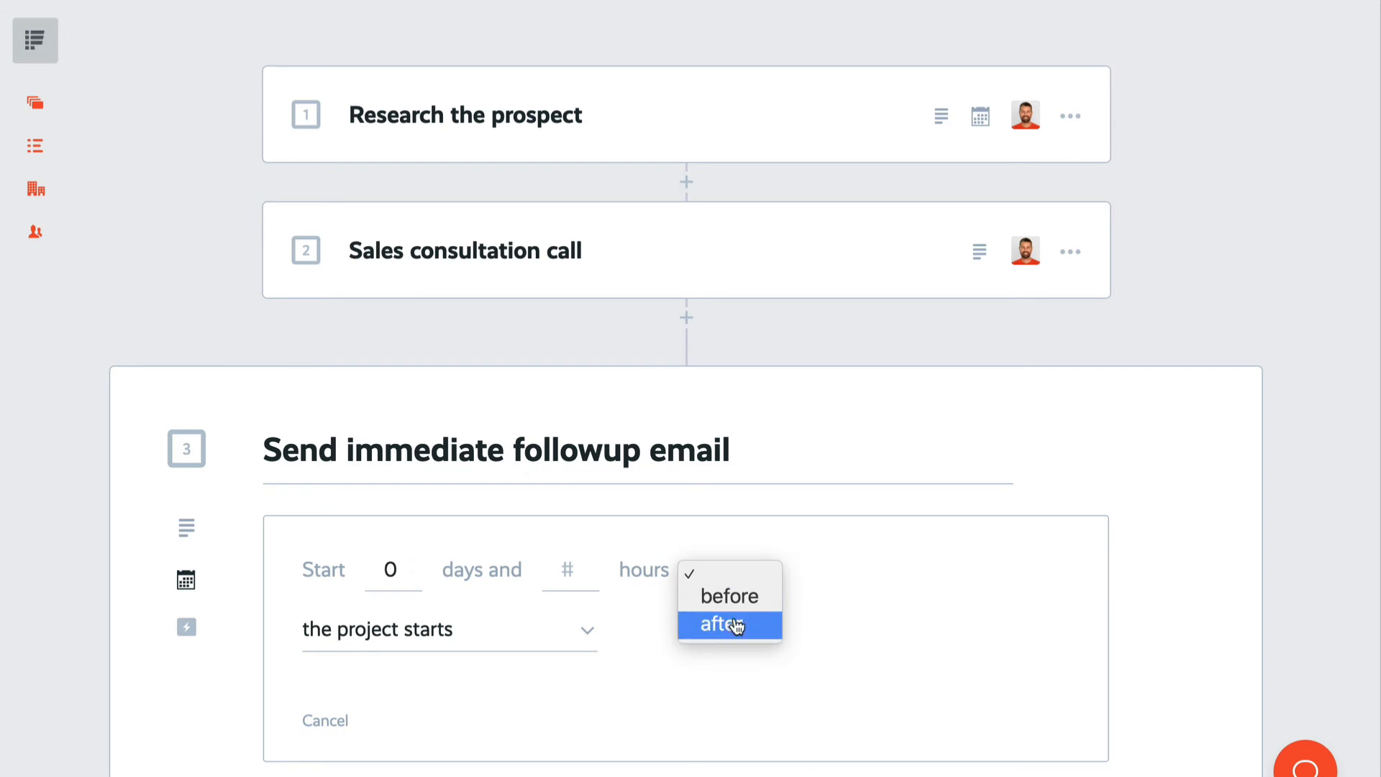
{"action": "left_click", "coordinate": [719, 623]}
{"action": "left_click", "coordinate": [482, 633]}
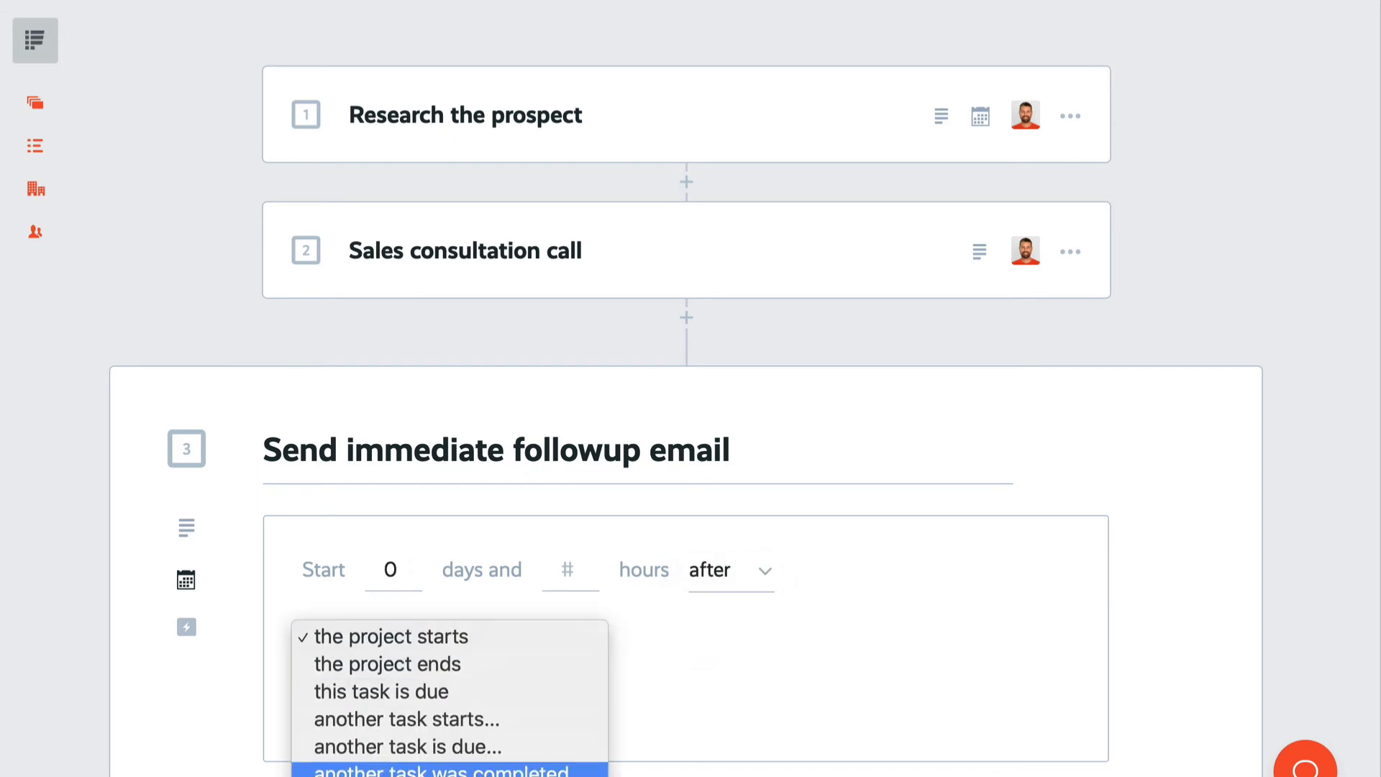
{"action": "left_click", "coordinate": [446, 770]}
{"action": "left_click", "coordinate": [456, 659]}
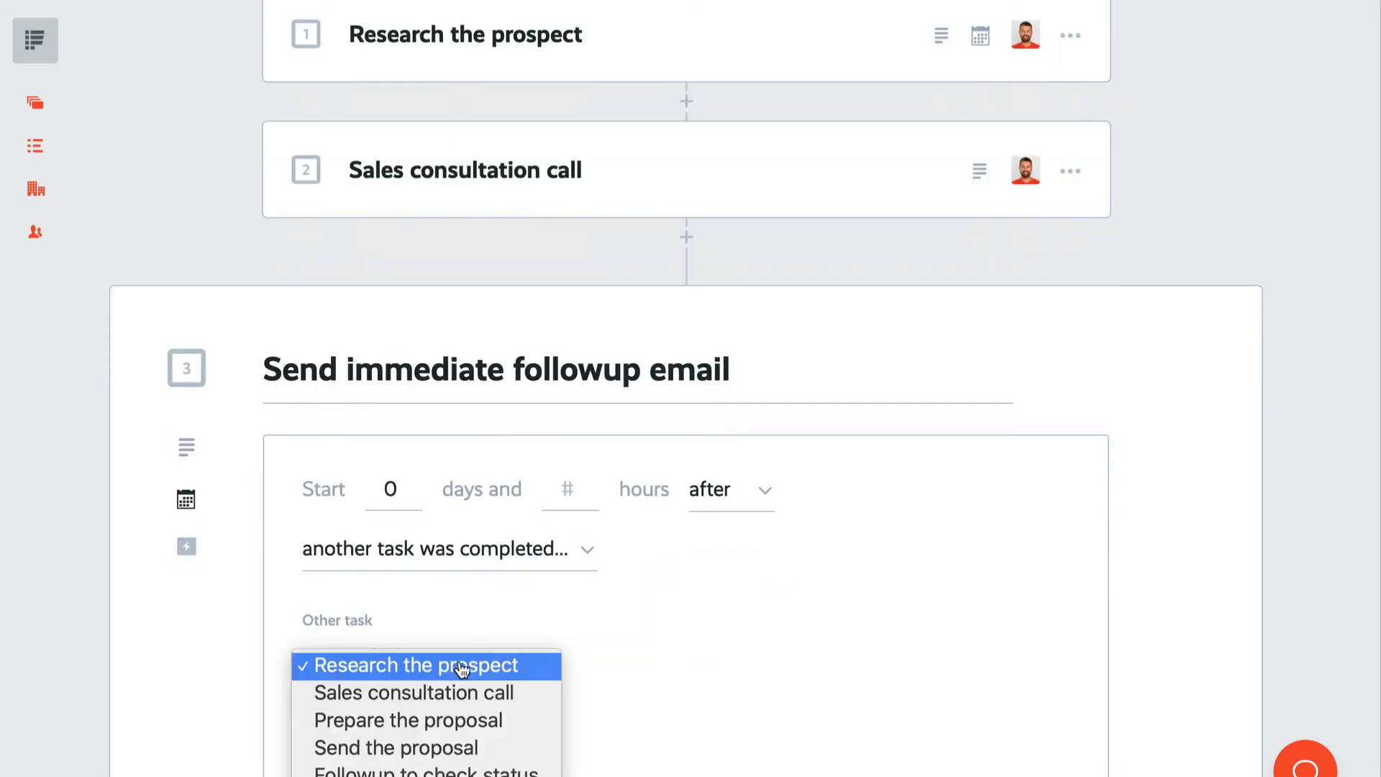
{"action": "left_click", "coordinate": [455, 694]}
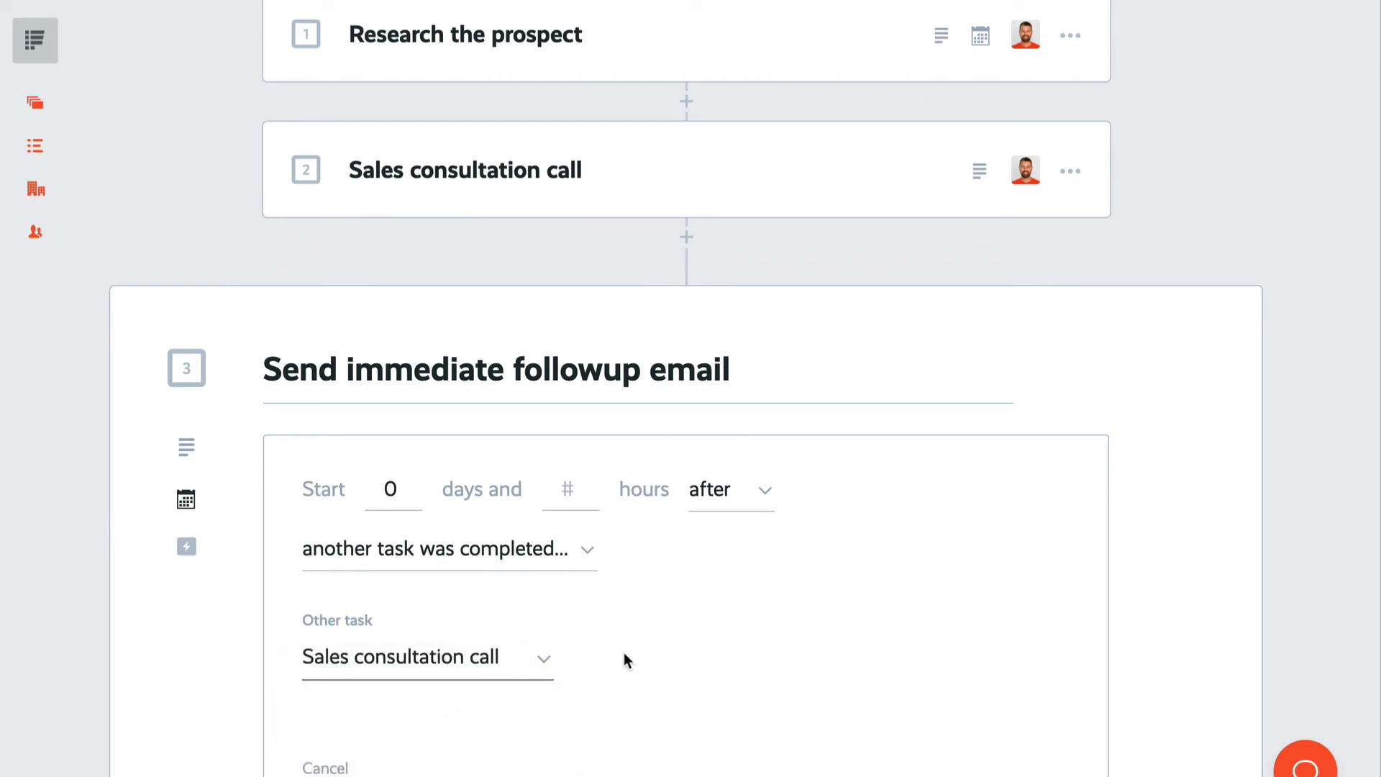
Add a due date rule of 1 day after this task starts to "Send immediate followup email" and save the step's rules
{"action": "scroll", "coordinate": [633, 646], "scroll_direction": "down", "scroll_amount": 5}
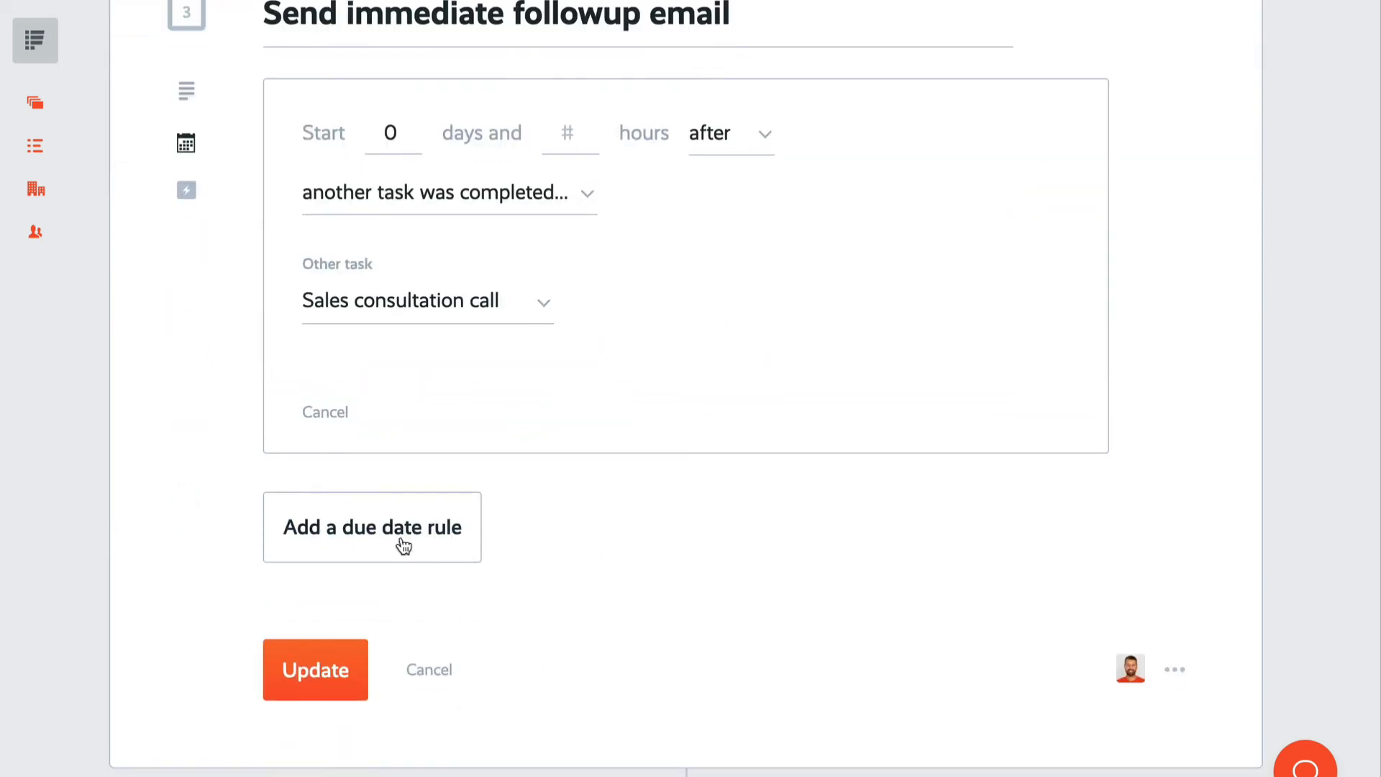
{"action": "left_click", "coordinate": [447, 541]}
{"action": "left_click", "coordinate": [371, 559]}
{"action": "type", "text": "1"}
{"action": "left_click", "coordinate": [752, 554]}
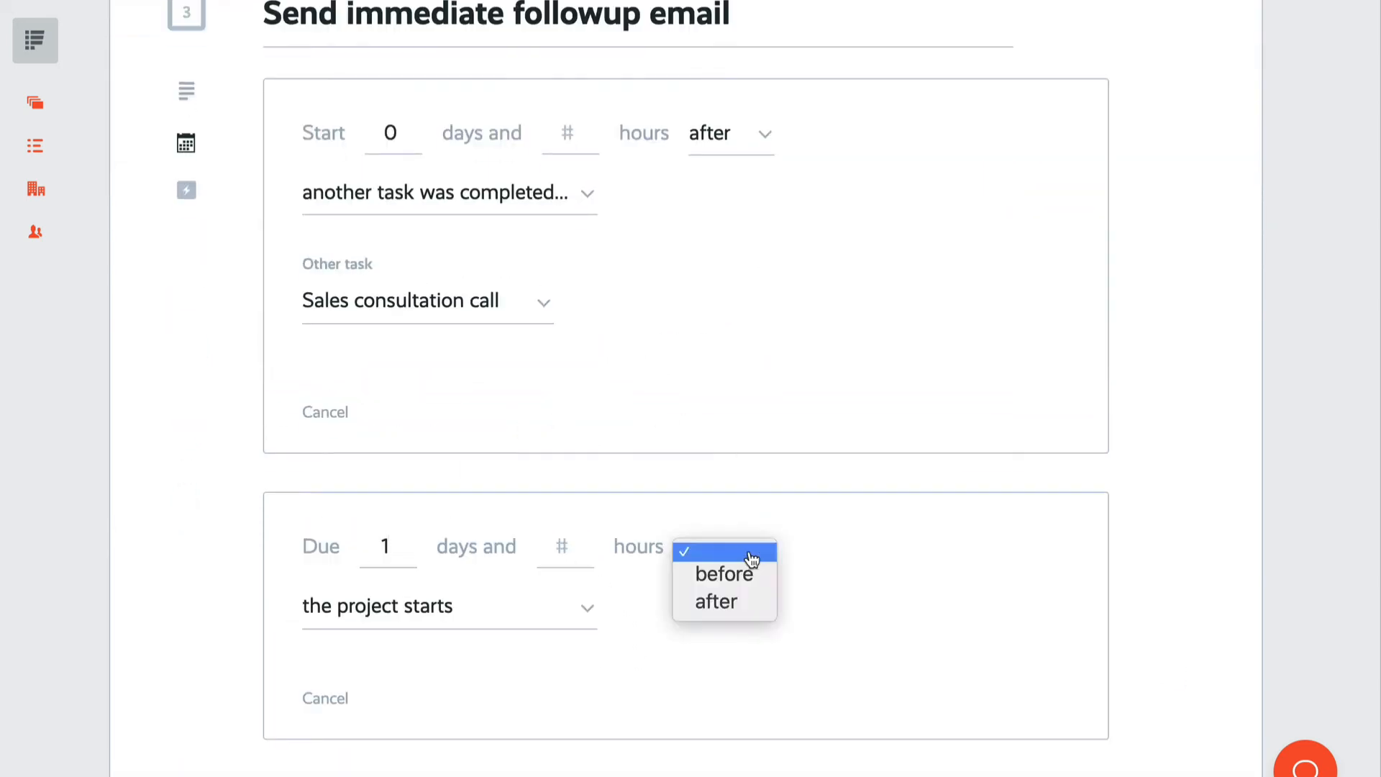
{"action": "left_click", "coordinate": [731, 611]}
{"action": "left_click", "coordinate": [586, 607]}
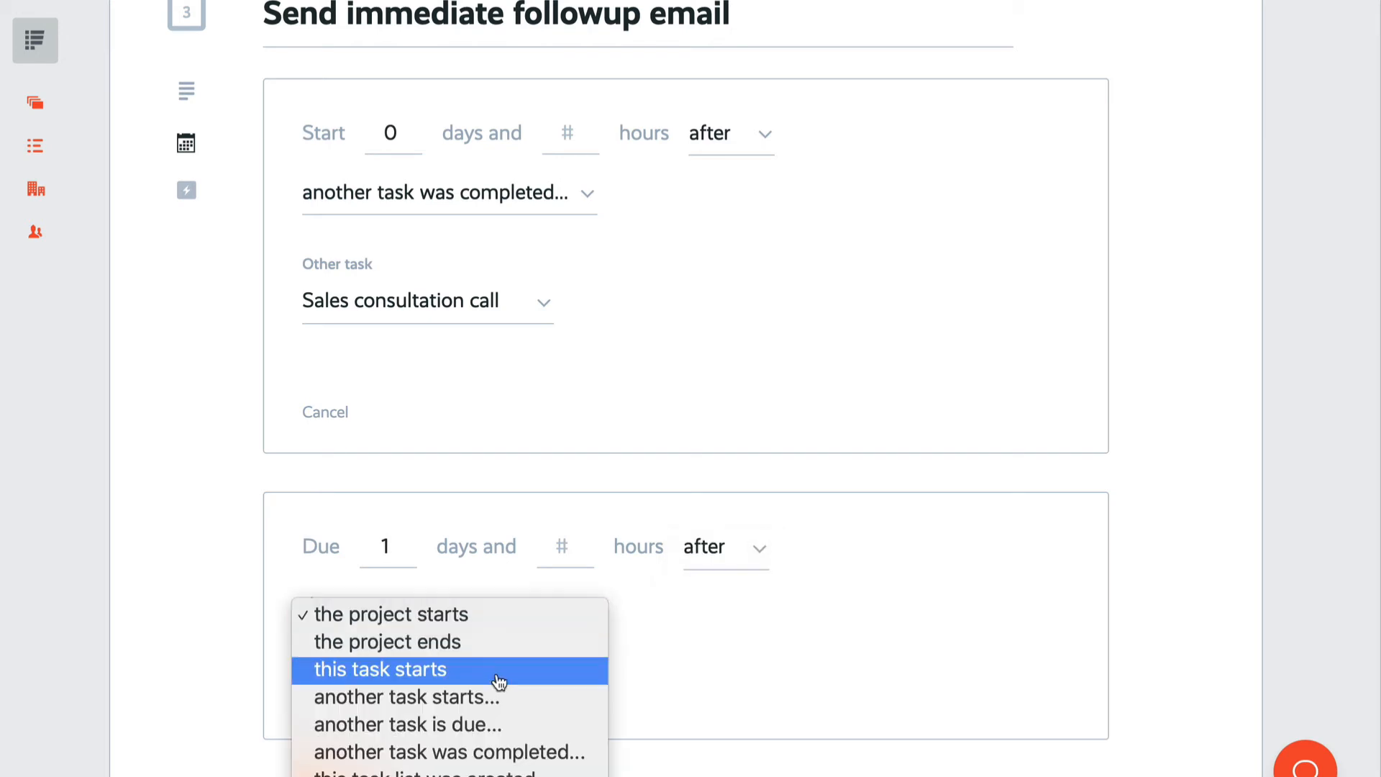
{"action": "left_click", "coordinate": [407, 677]}
{"action": "scroll", "coordinate": [731, 647], "scroll_direction": "down", "scroll_amount": 3}
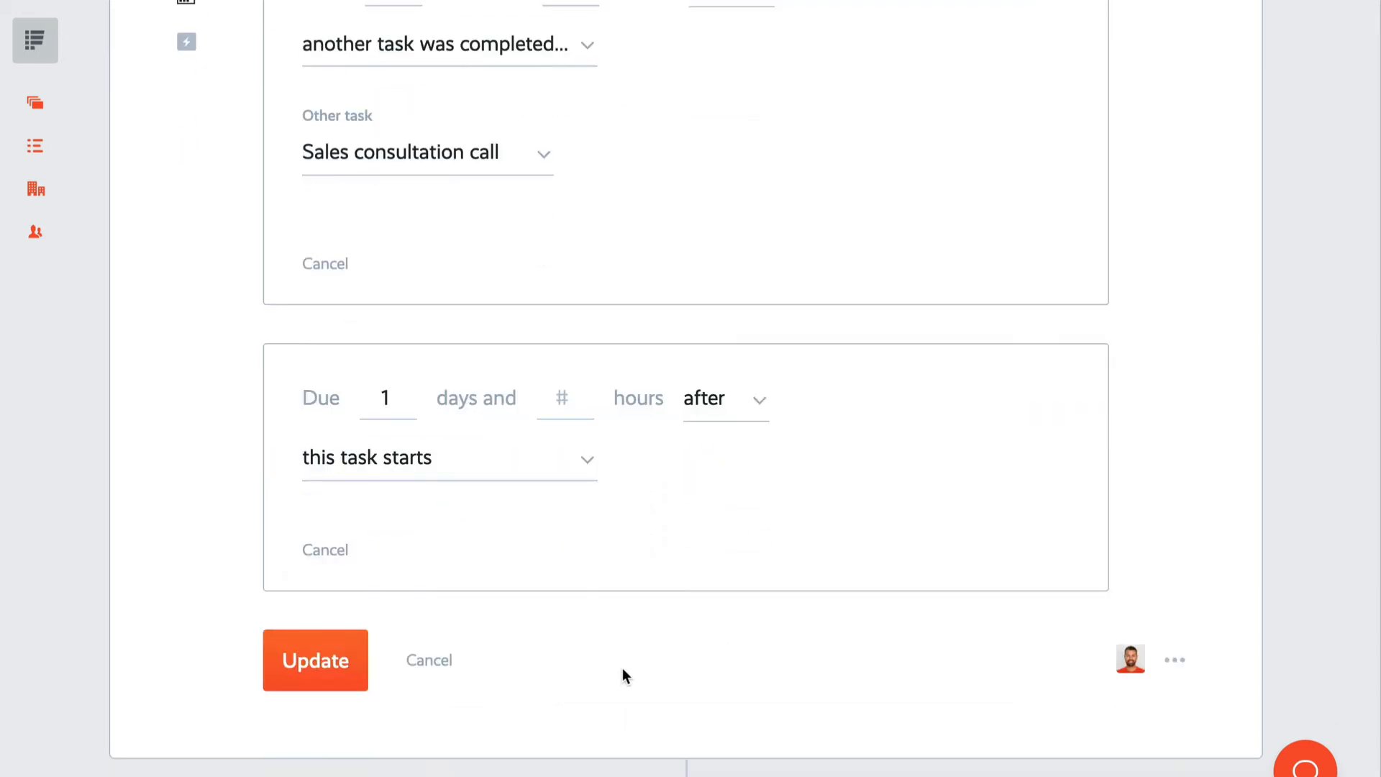
{"action": "left_click", "coordinate": [312, 680]}
{"action": "scroll", "coordinate": [123, 469], "scroll_direction": "up", "scroll_amount": 3}
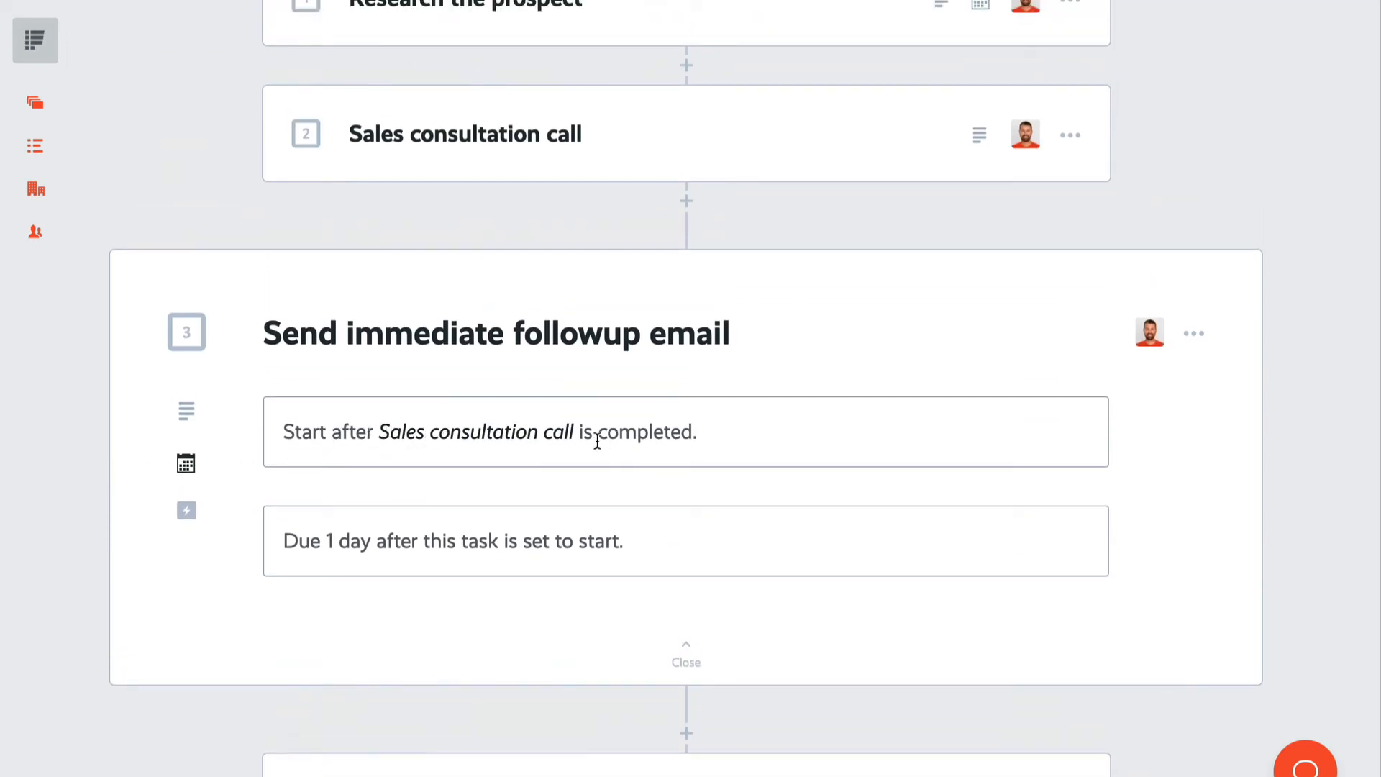
{"action": "left_click", "coordinate": [688, 654]}
Add a start date rule to the "Prepare the proposal" step: 0 days after another task is due
{"action": "left_click", "coordinate": [695, 439]}
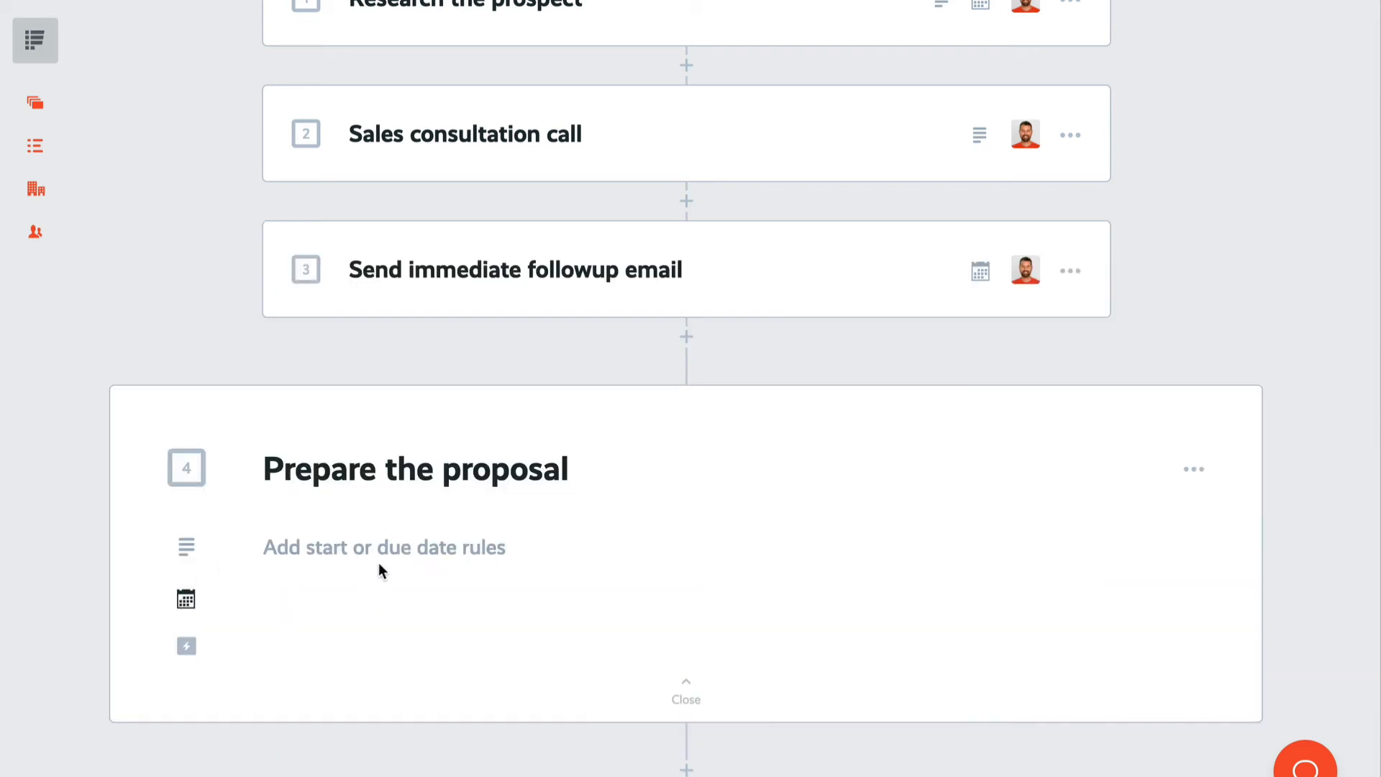
{"action": "left_click", "coordinate": [381, 558]}
{"action": "left_click", "coordinate": [719, 590]}
{"action": "left_click", "coordinate": [719, 618]}
{"action": "left_click", "coordinate": [425, 651]}
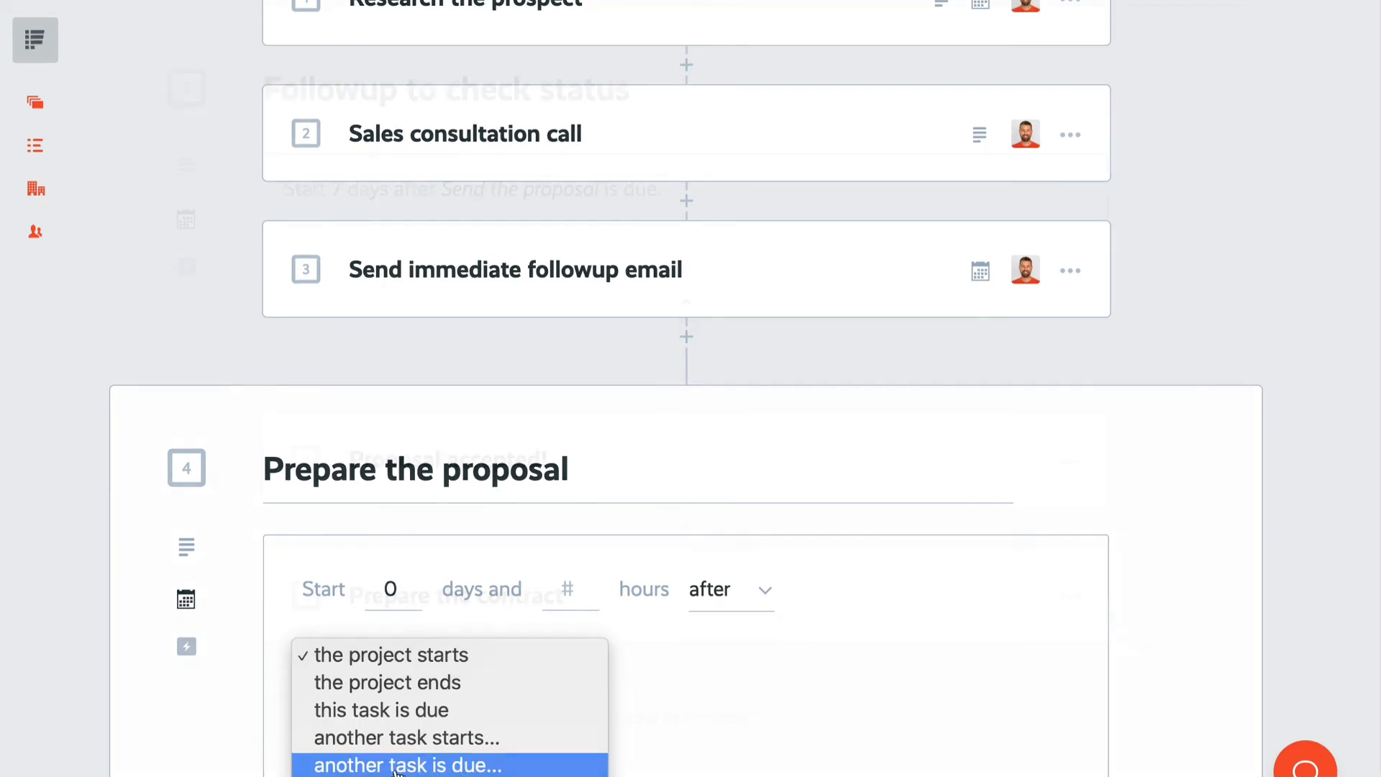
{"action": "left_click", "coordinate": [431, 761]}
{"action": "left_click", "coordinate": [417, 754]}
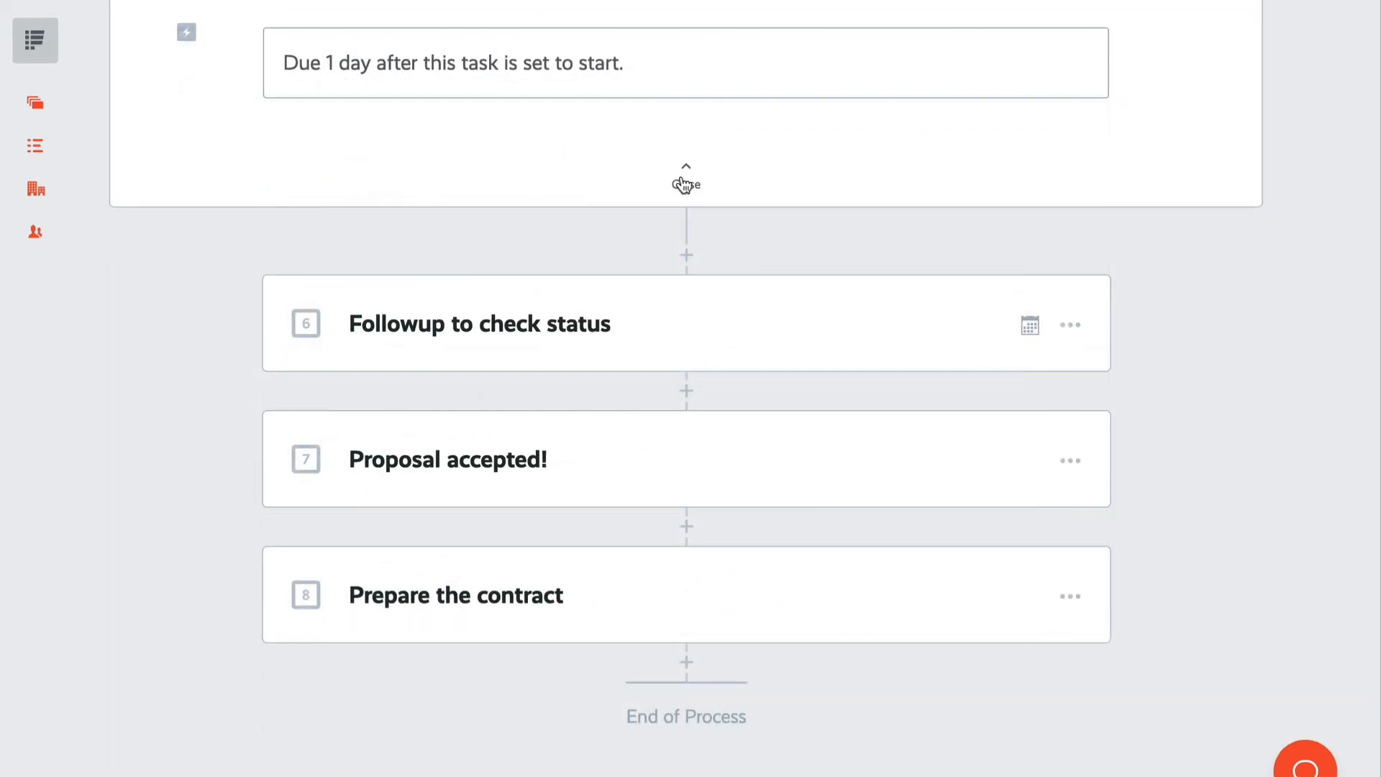
Collapse the expanded "Send the proposal" step and look over the list of process steps
{"action": "left_click", "coordinate": [685, 184]}
{"action": "scroll", "coordinate": [724, 290], "scroll_direction": "up", "scroll_amount": 5}
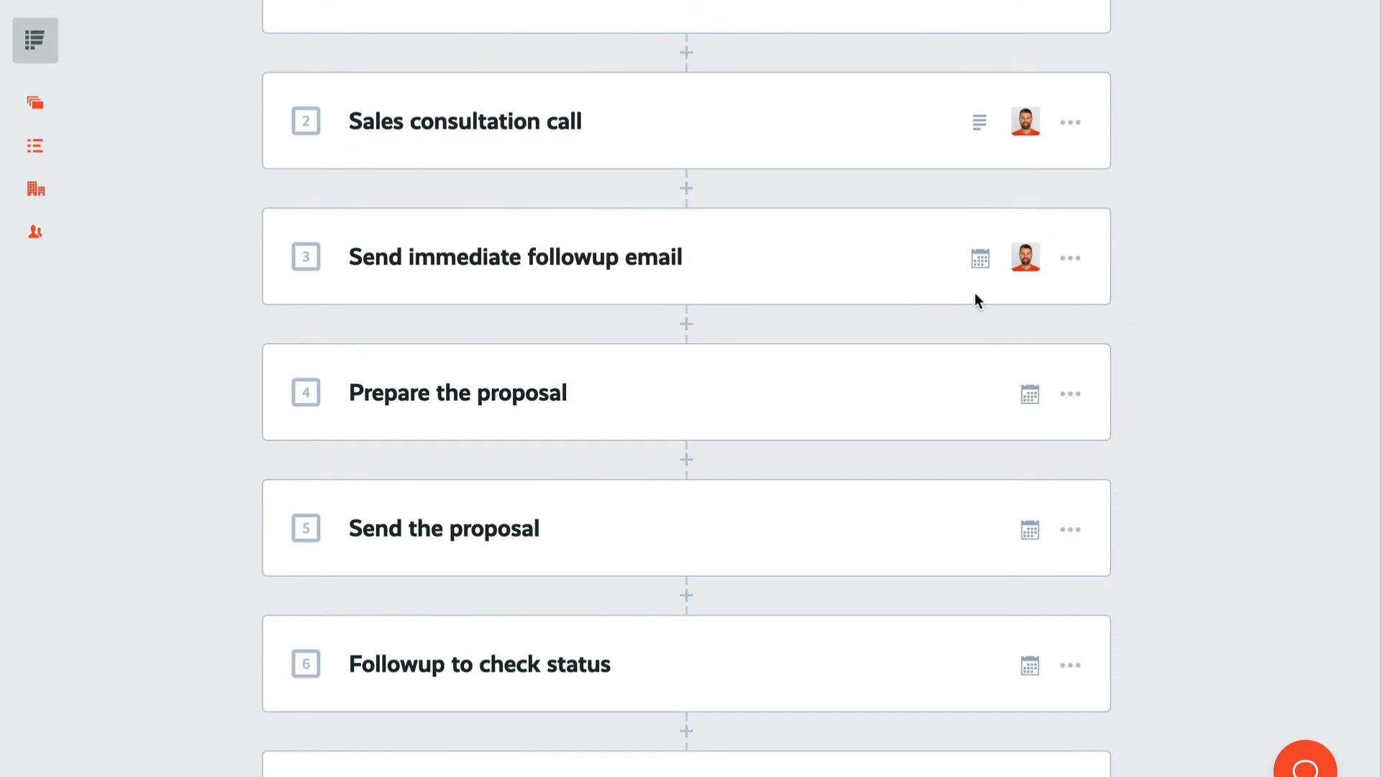
{"action": "scroll", "coordinate": [1137, 621], "scroll_direction": "down", "scroll_amount": 3}
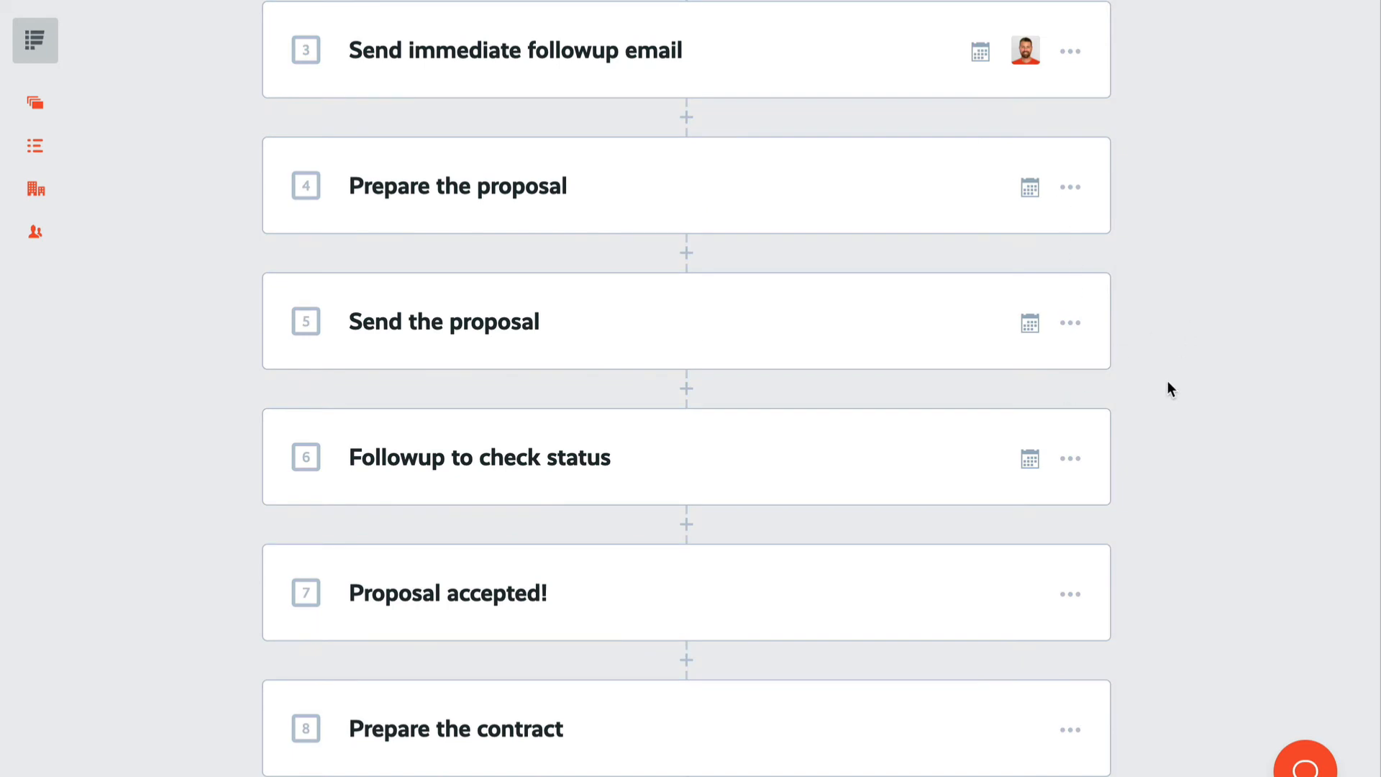
Expand the "Proposal accepted!" step and start adding an action that occurs when the task is completed
{"action": "scroll", "coordinate": [1168, 385], "scroll_direction": "down", "scroll_amount": 1}
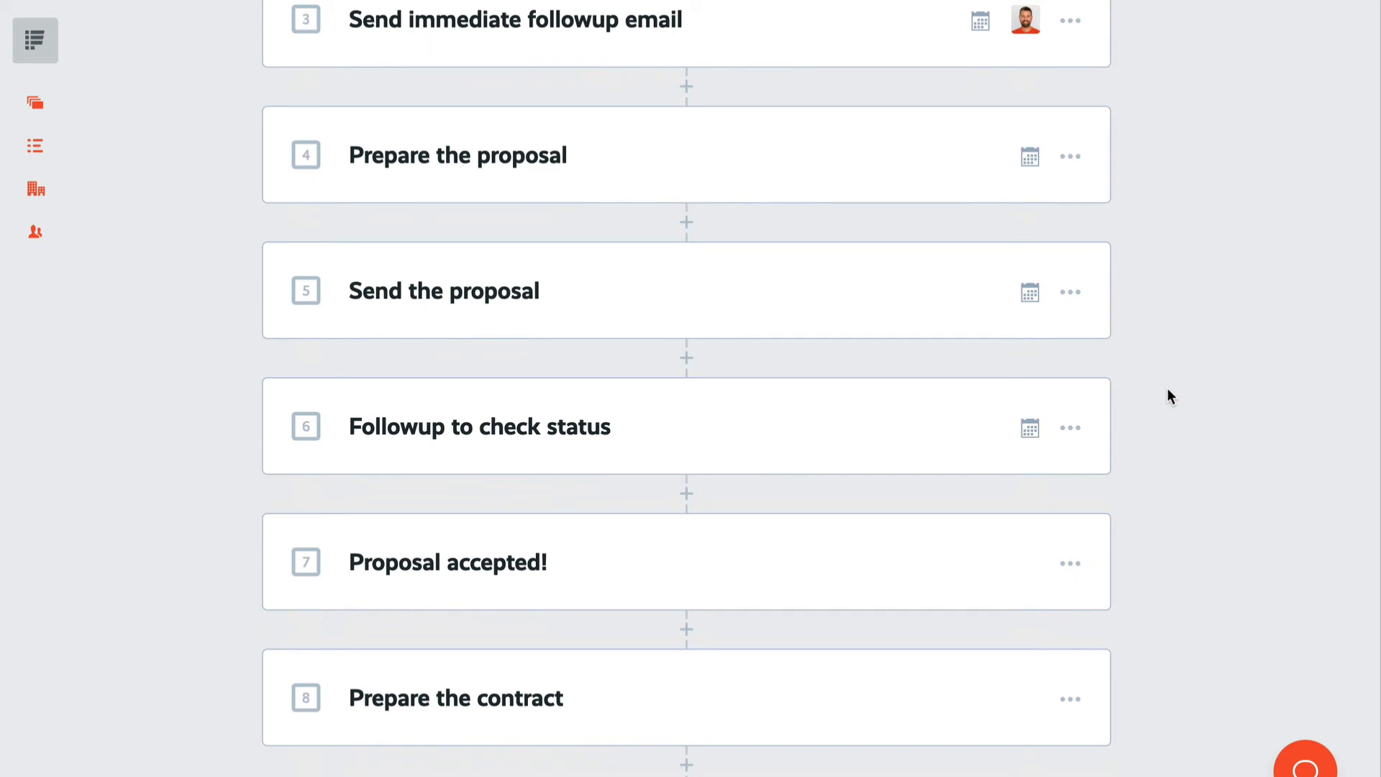
{"action": "scroll", "coordinate": [1168, 390], "scroll_direction": "down", "scroll_amount": 1}
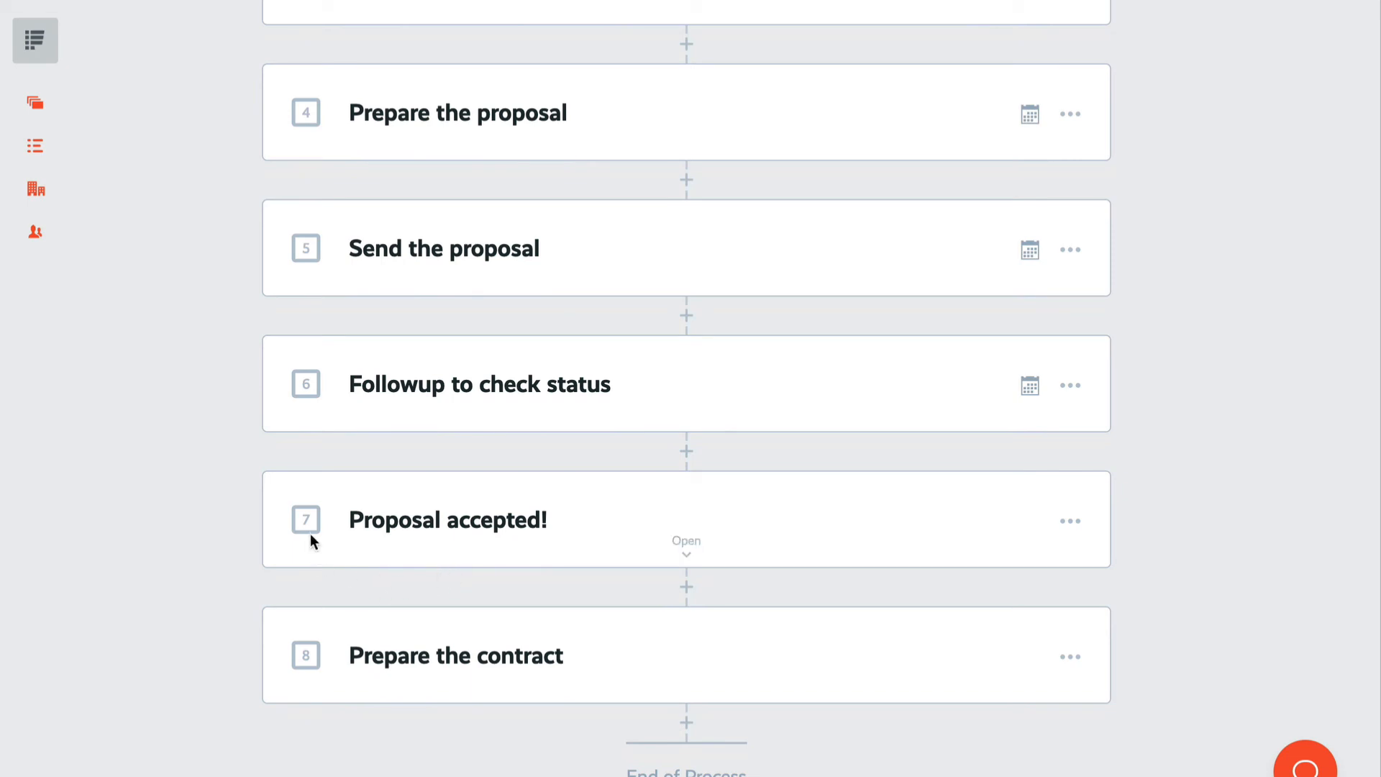
{"action": "left_click", "coordinate": [687, 546]}
{"action": "left_click", "coordinate": [186, 639]}
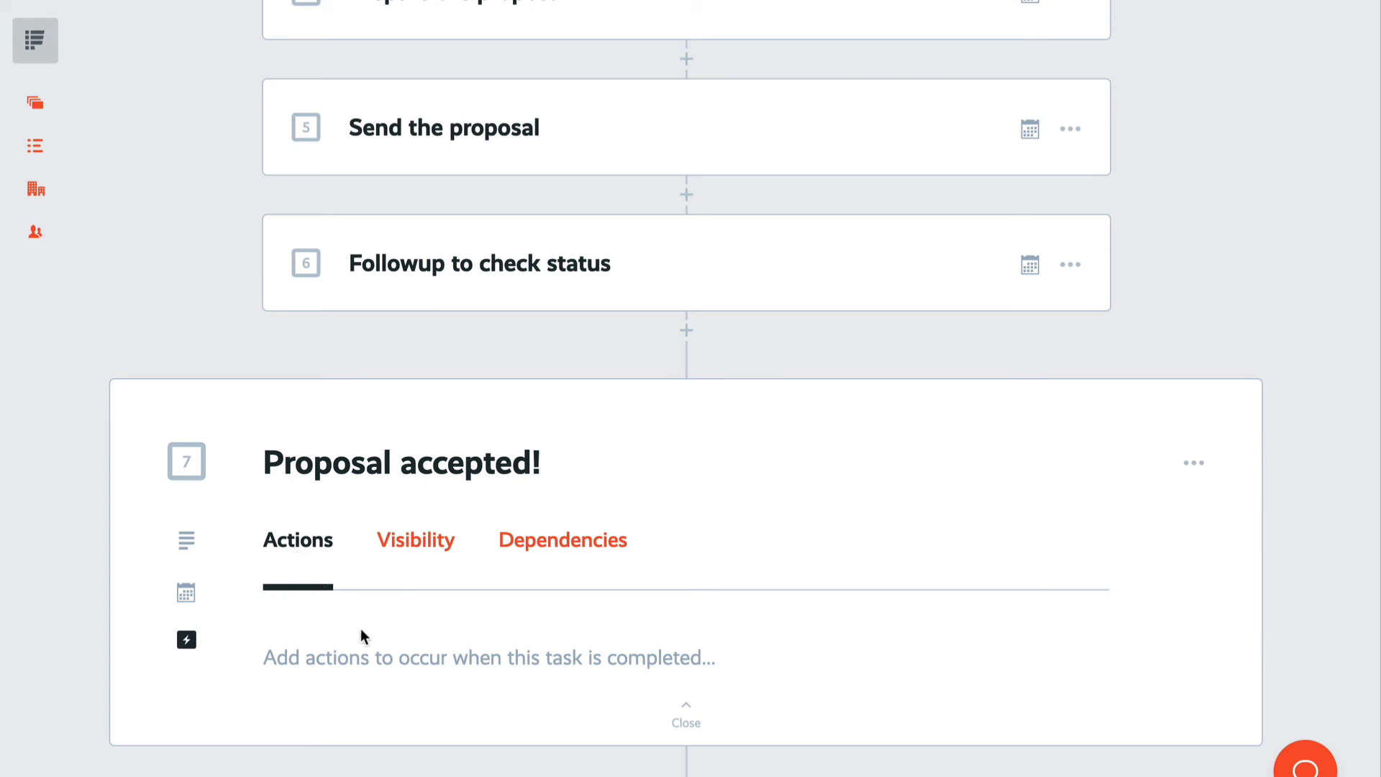
{"action": "left_click", "coordinate": [328, 666]}
{"action": "scroll", "coordinate": [295, 581], "scroll_direction": "down", "scroll_amount": 1}
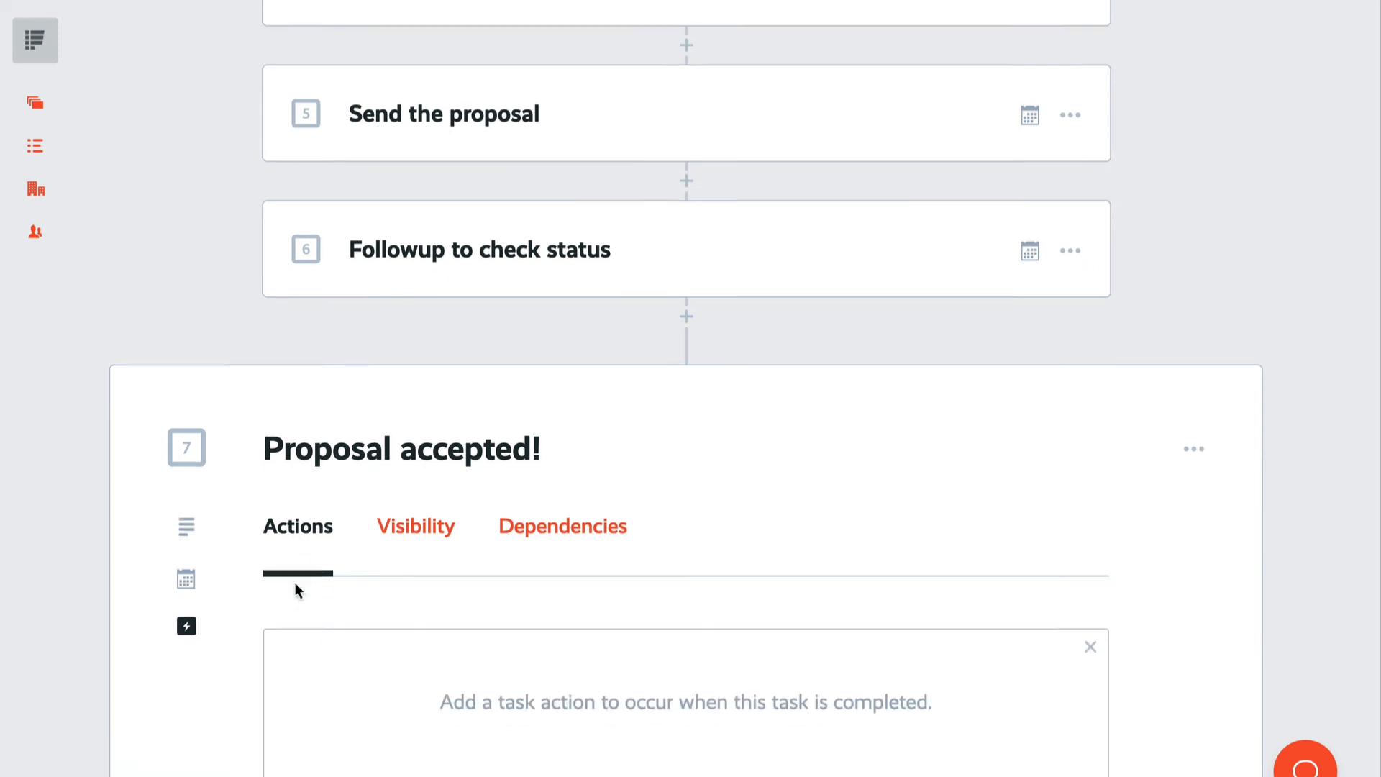
{"action": "scroll", "coordinate": [269, 464], "scroll_direction": "down", "scroll_amount": 2}
{"action": "scroll", "coordinate": [269, 466], "scroll_direction": "down", "scroll_amount": 2}
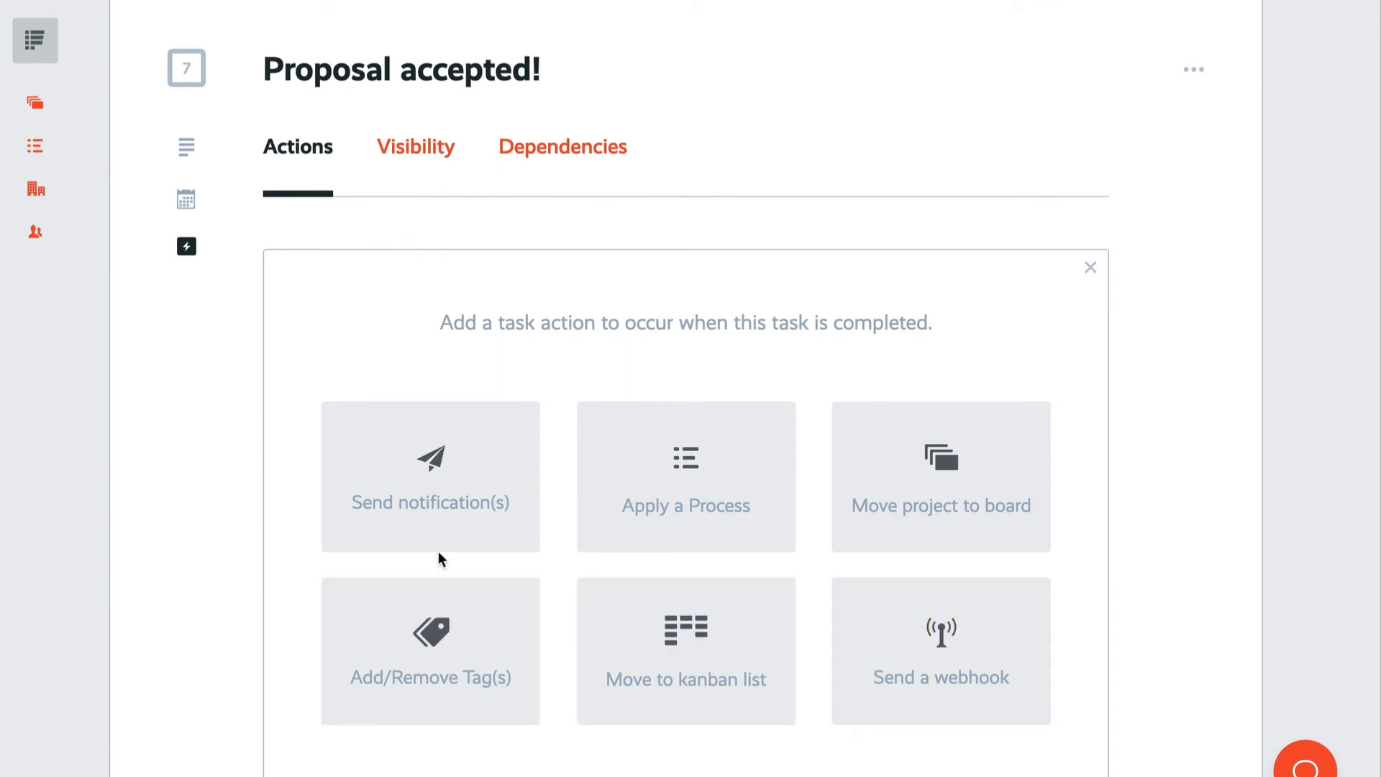
Create a "Notify someone" notification action on "Proposal accepted!" with the listed Bluth Company user as the recipient
{"action": "left_click", "coordinate": [423, 533]}
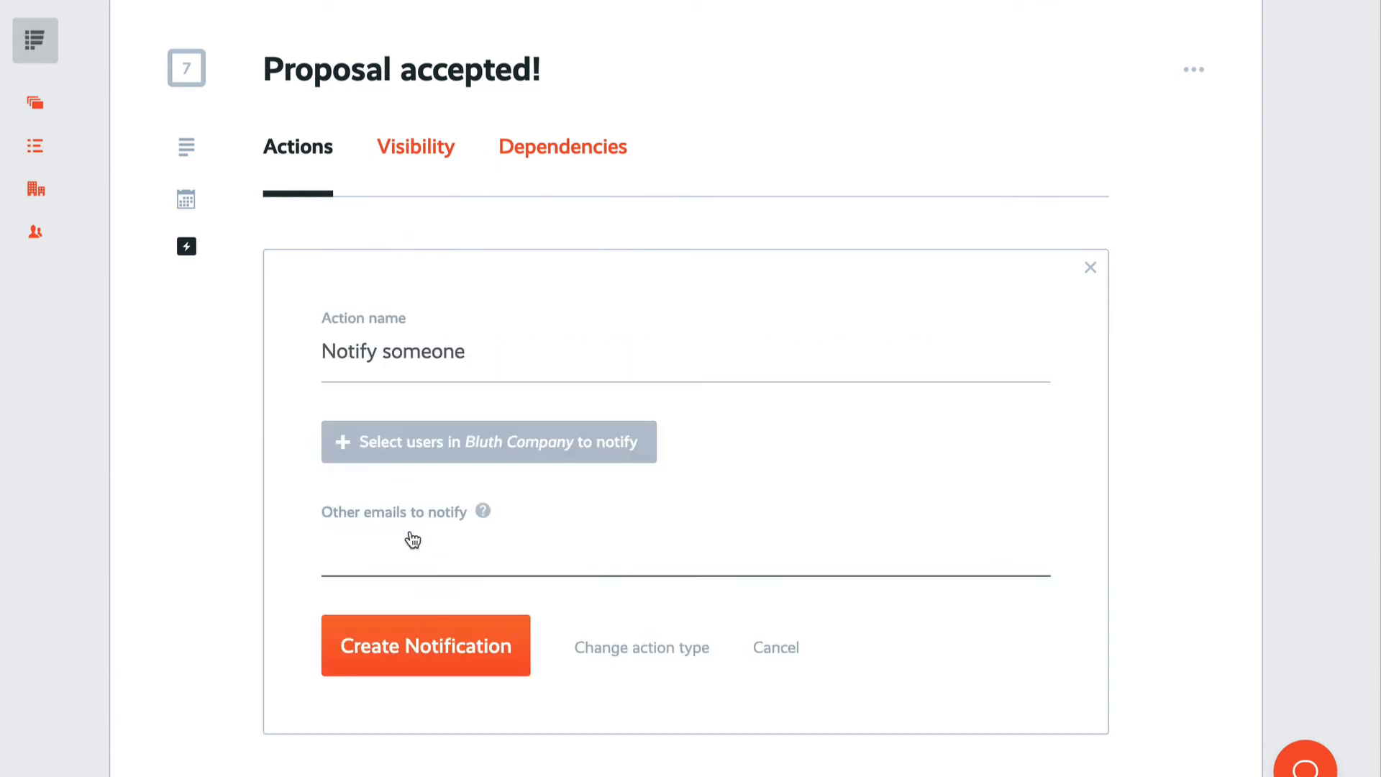
{"action": "left_click", "coordinate": [464, 446]}
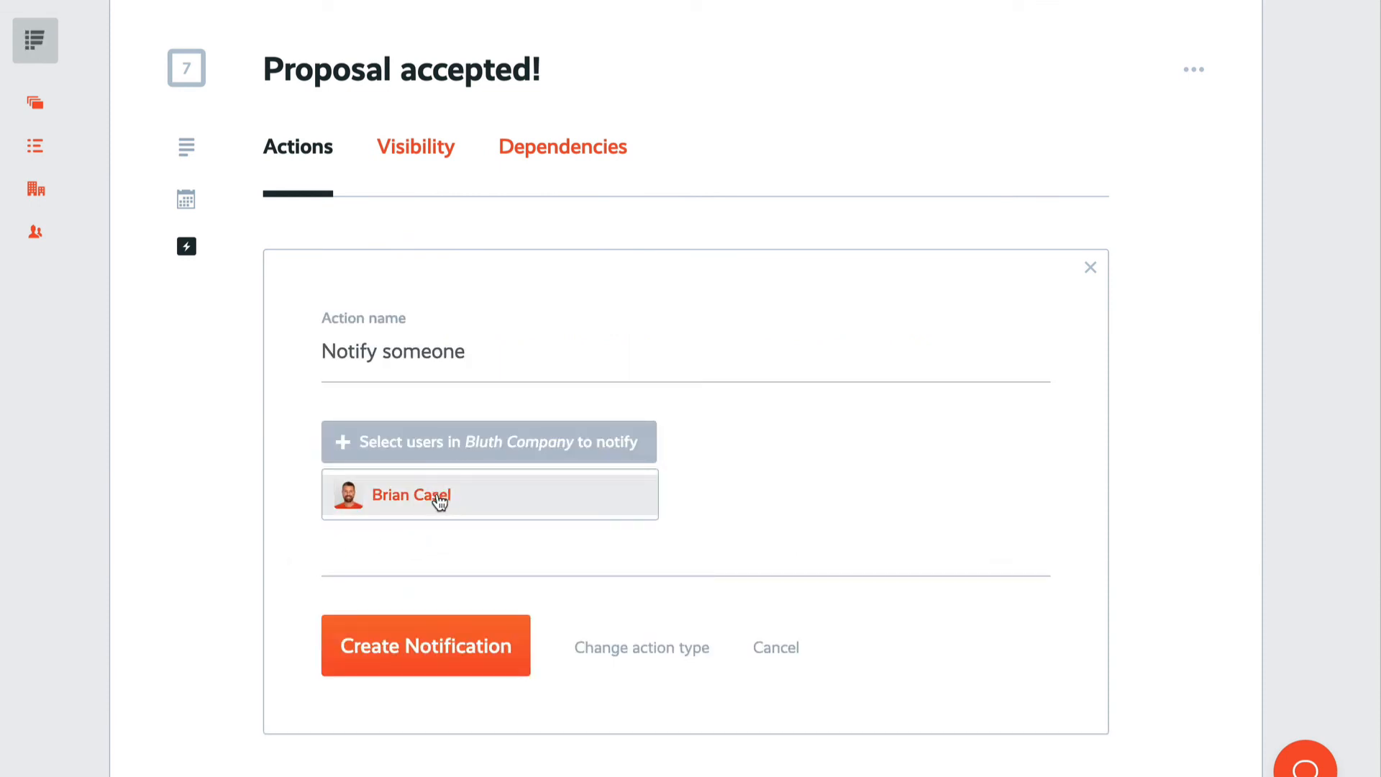
{"action": "left_click", "coordinate": [437, 498]}
{"action": "left_click", "coordinate": [441, 659]}
{"action": "scroll", "coordinate": [282, 427], "scroll_direction": "up", "scroll_amount": 1}
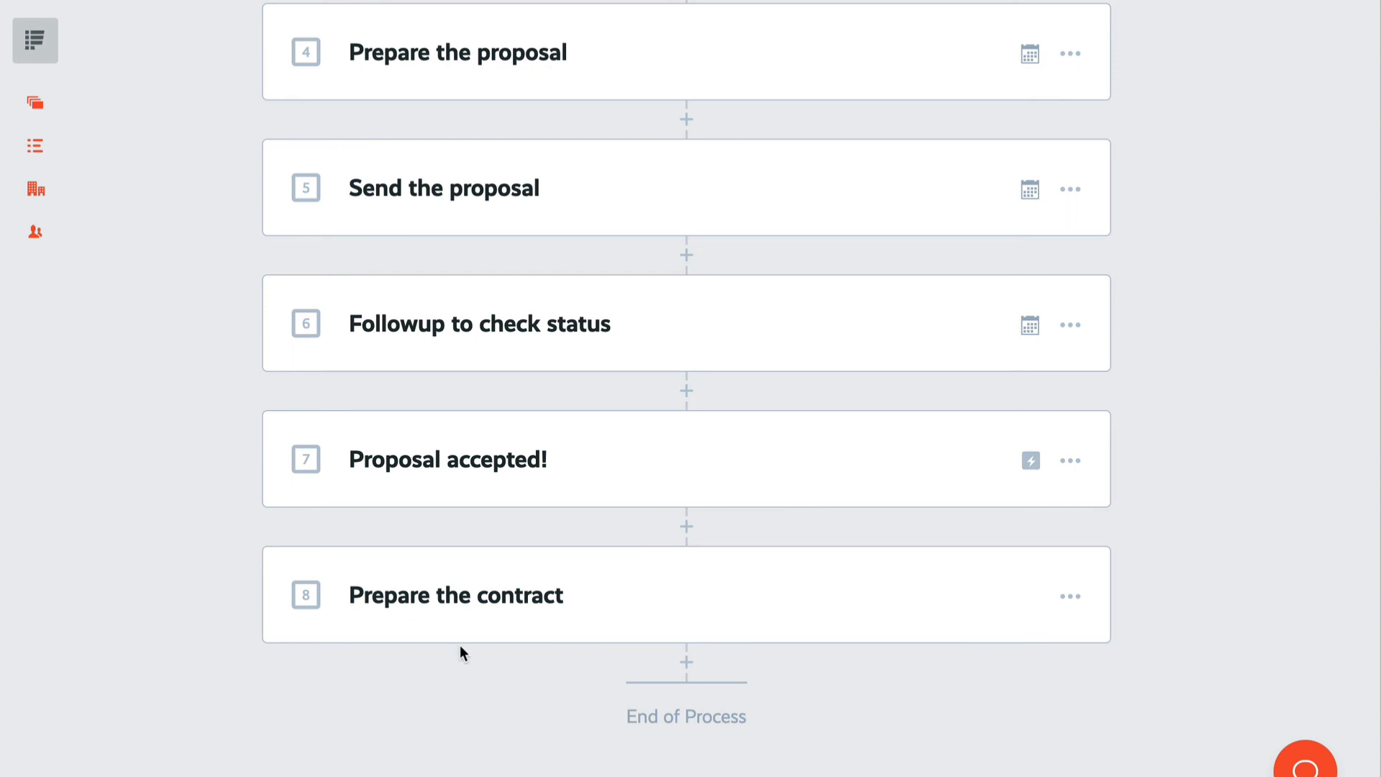
Expand the "Prepare the contract" step and start adding a visibility rule to it
{"action": "left_click", "coordinate": [685, 628]}
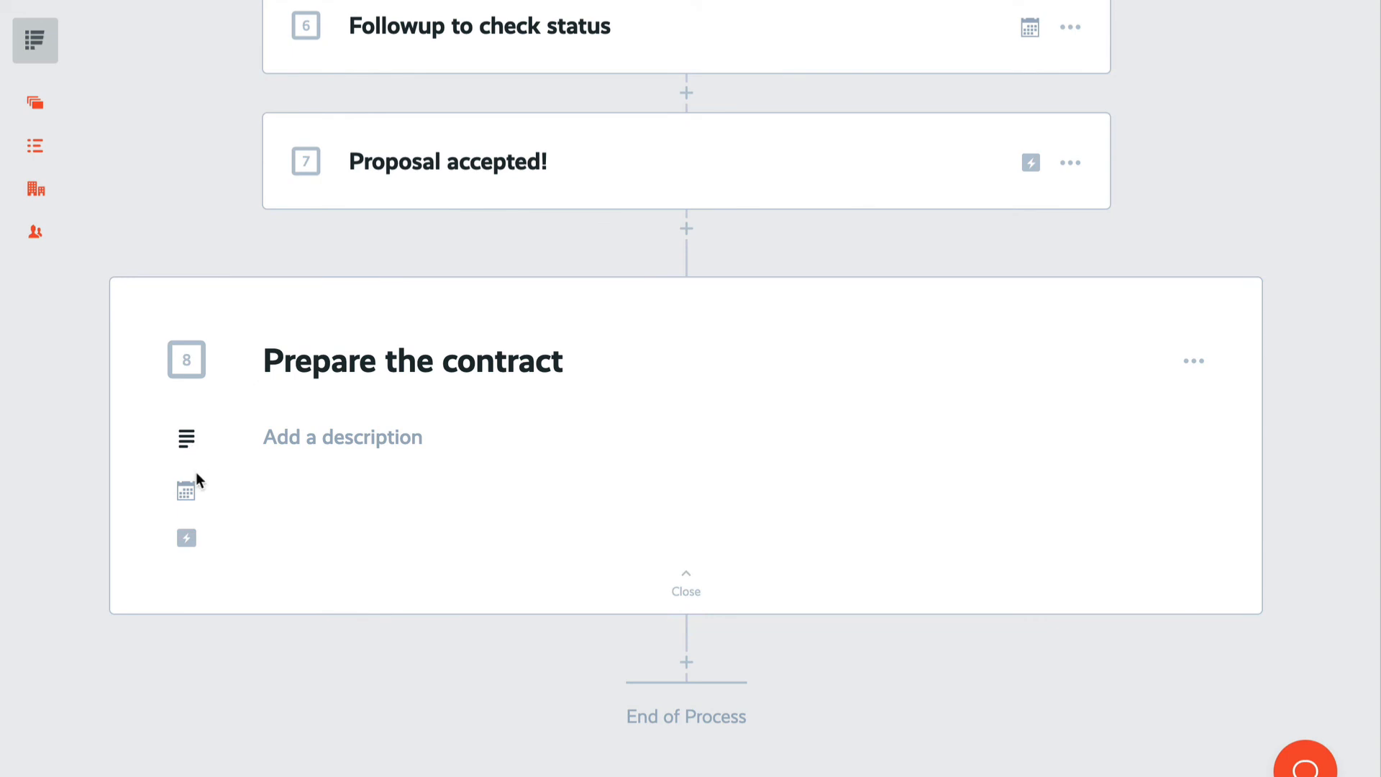
{"action": "left_click", "coordinate": [188, 539]}
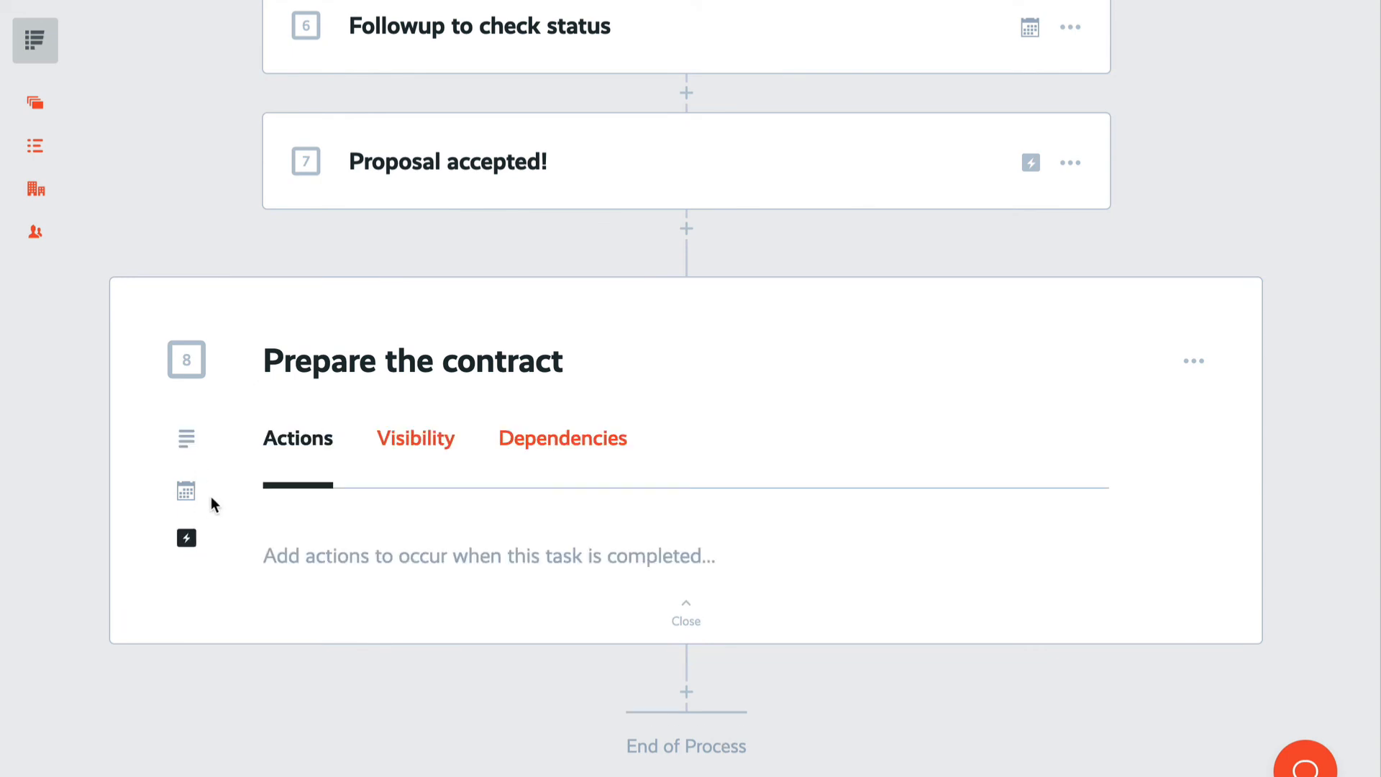
{"action": "left_click", "coordinate": [415, 447]}
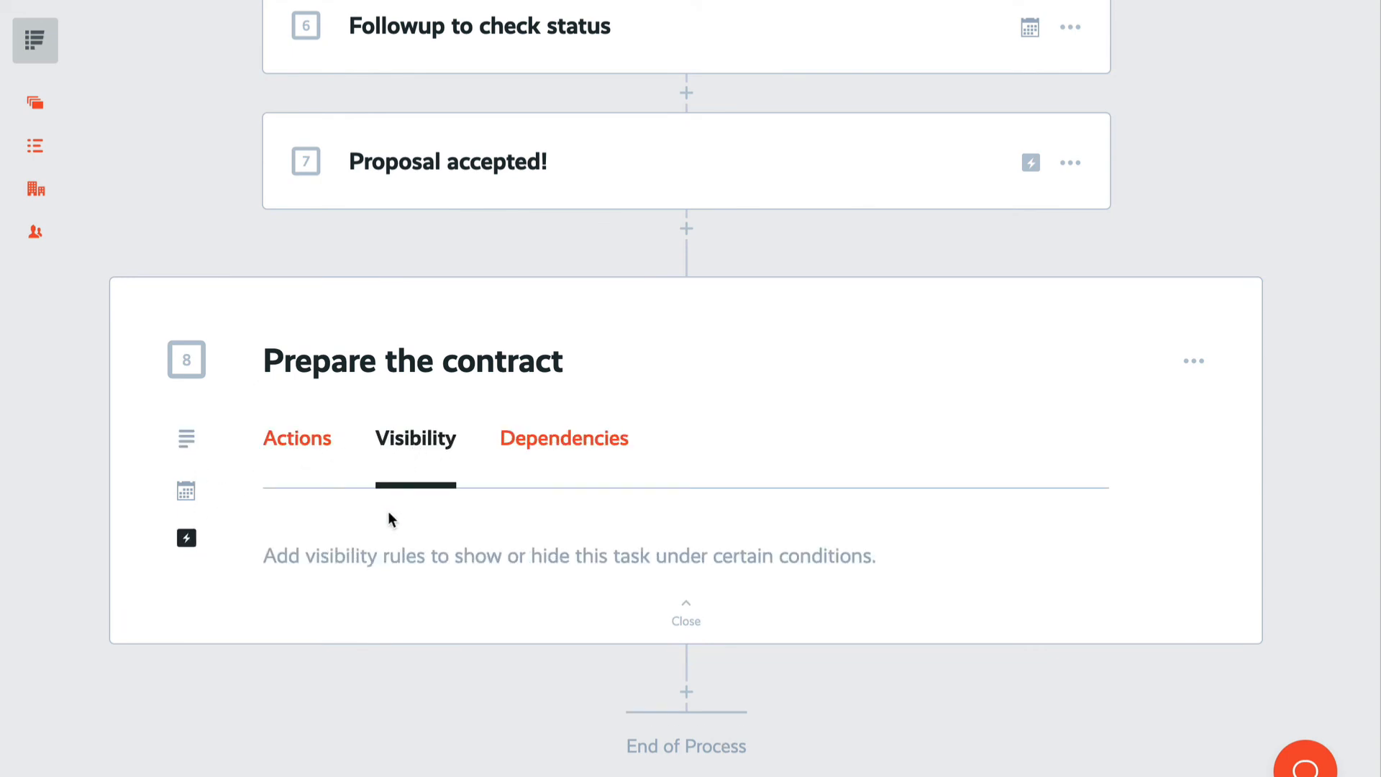
{"action": "left_click", "coordinate": [373, 560]}
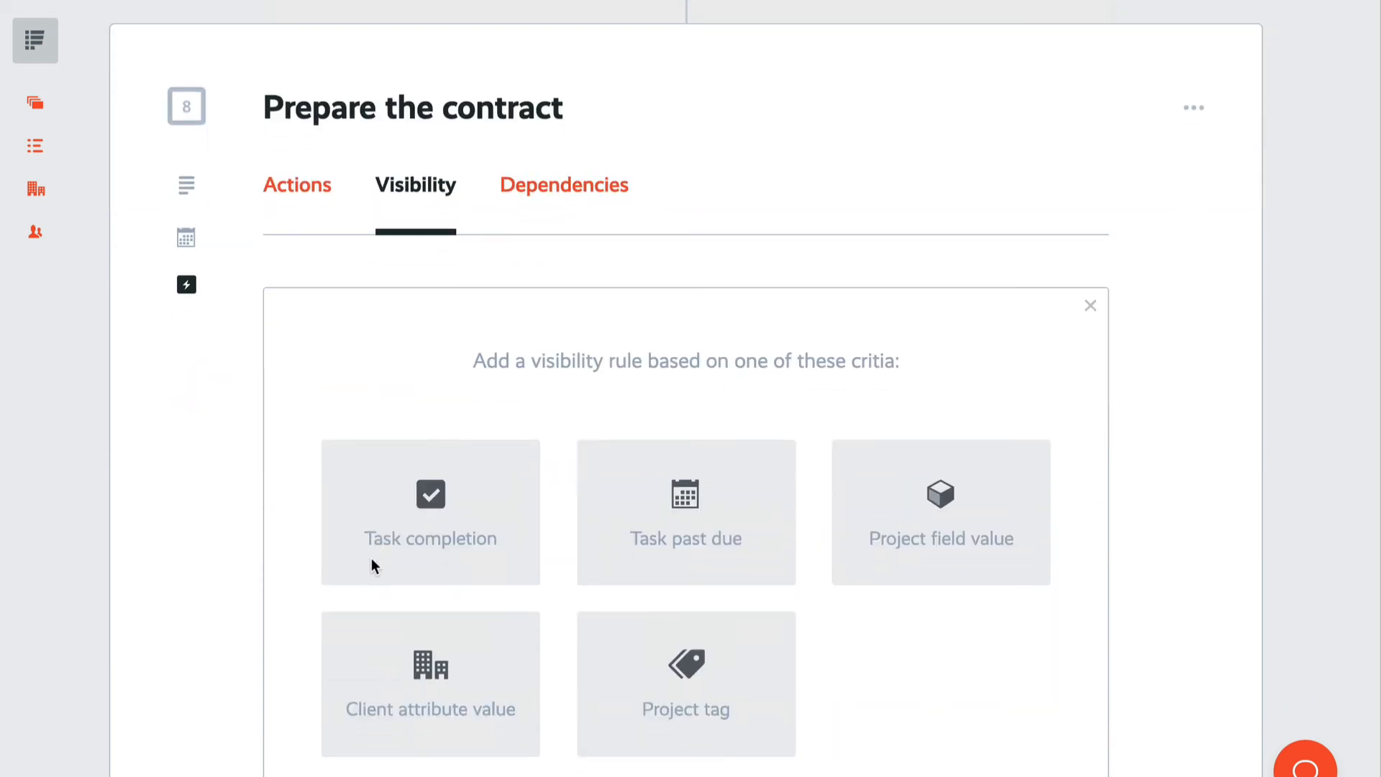
Create a task completion visibility rule requiring "Proposal accepted!" to be completed, and collapse the "Prepare the contract" step
{"action": "left_click", "coordinate": [428, 559]}
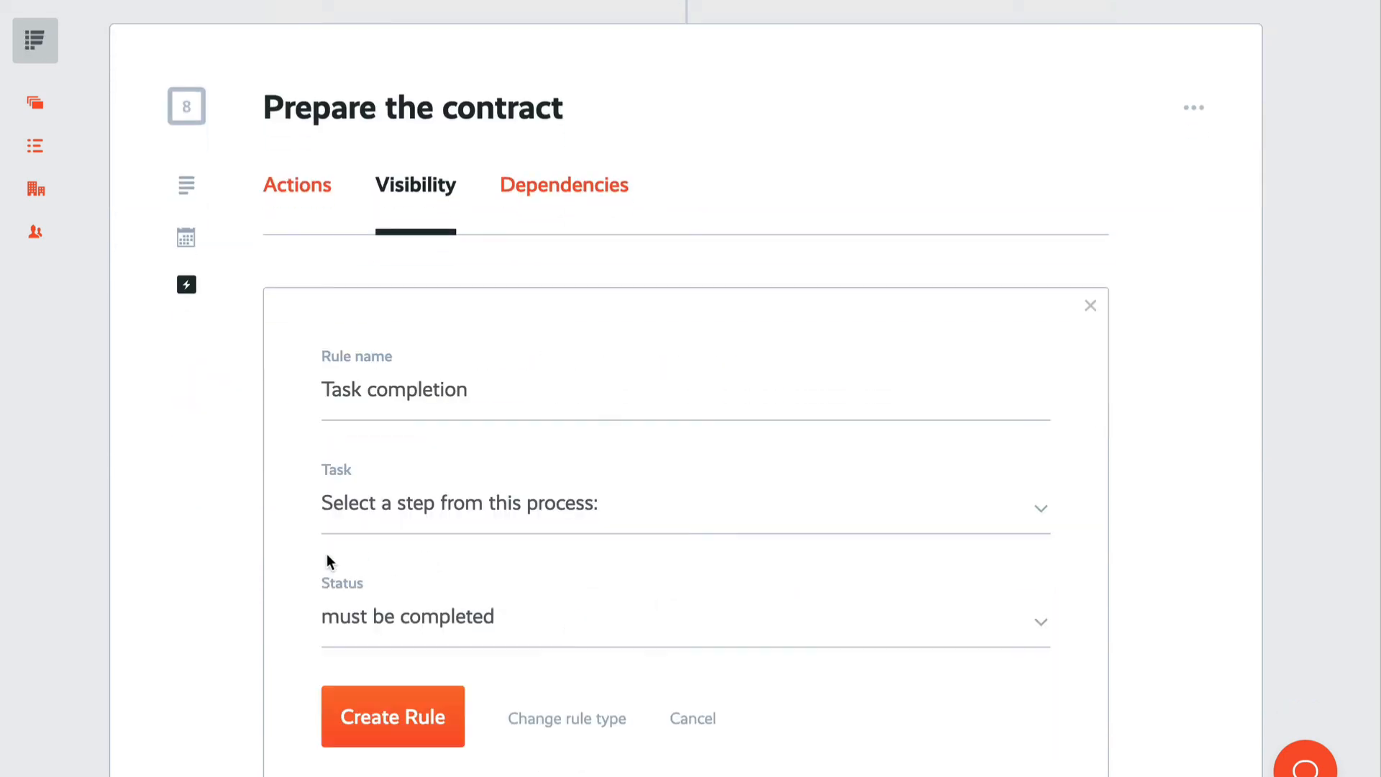
{"action": "left_click", "coordinate": [423, 439]}
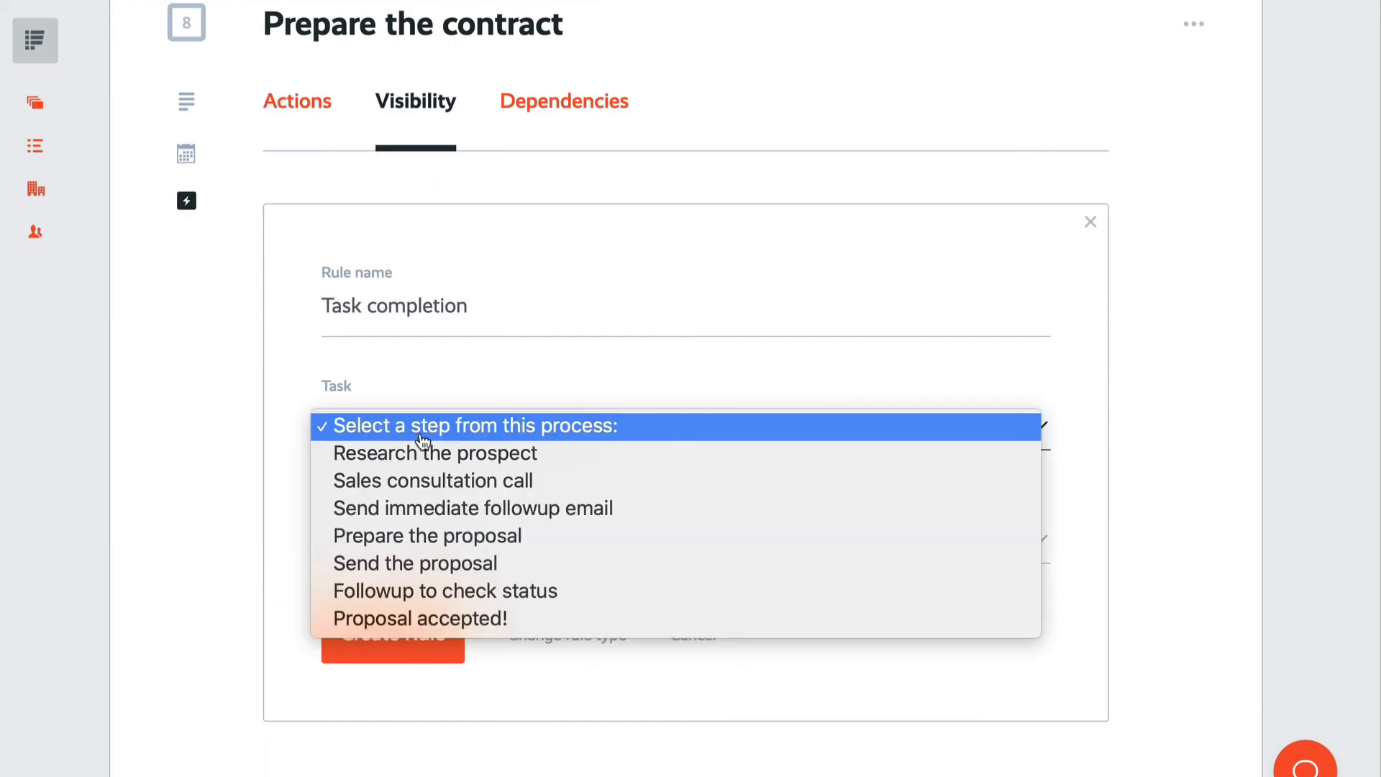
{"action": "left_click", "coordinate": [439, 620]}
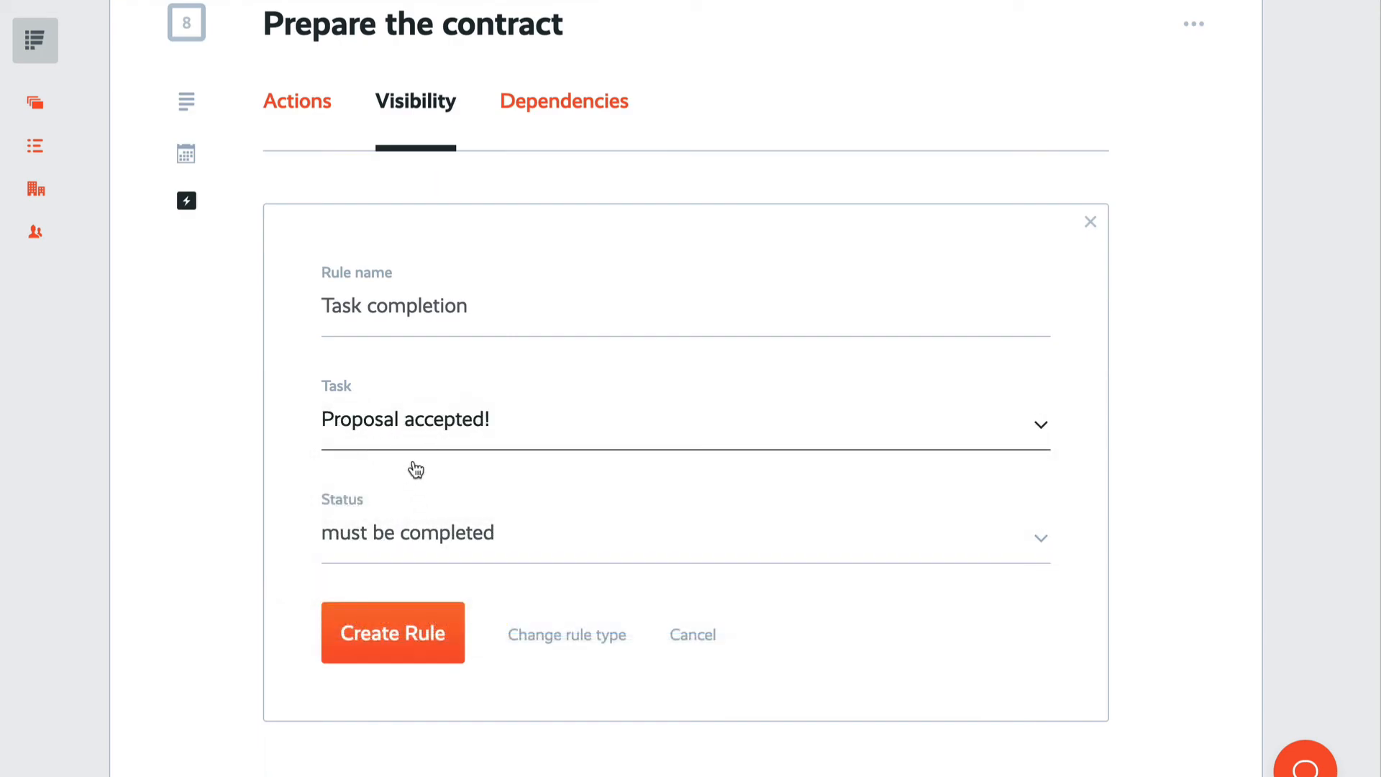
{"action": "left_click", "coordinate": [410, 634]}
{"action": "scroll", "coordinate": [206, 667], "scroll_direction": "down", "scroll_amount": 1}
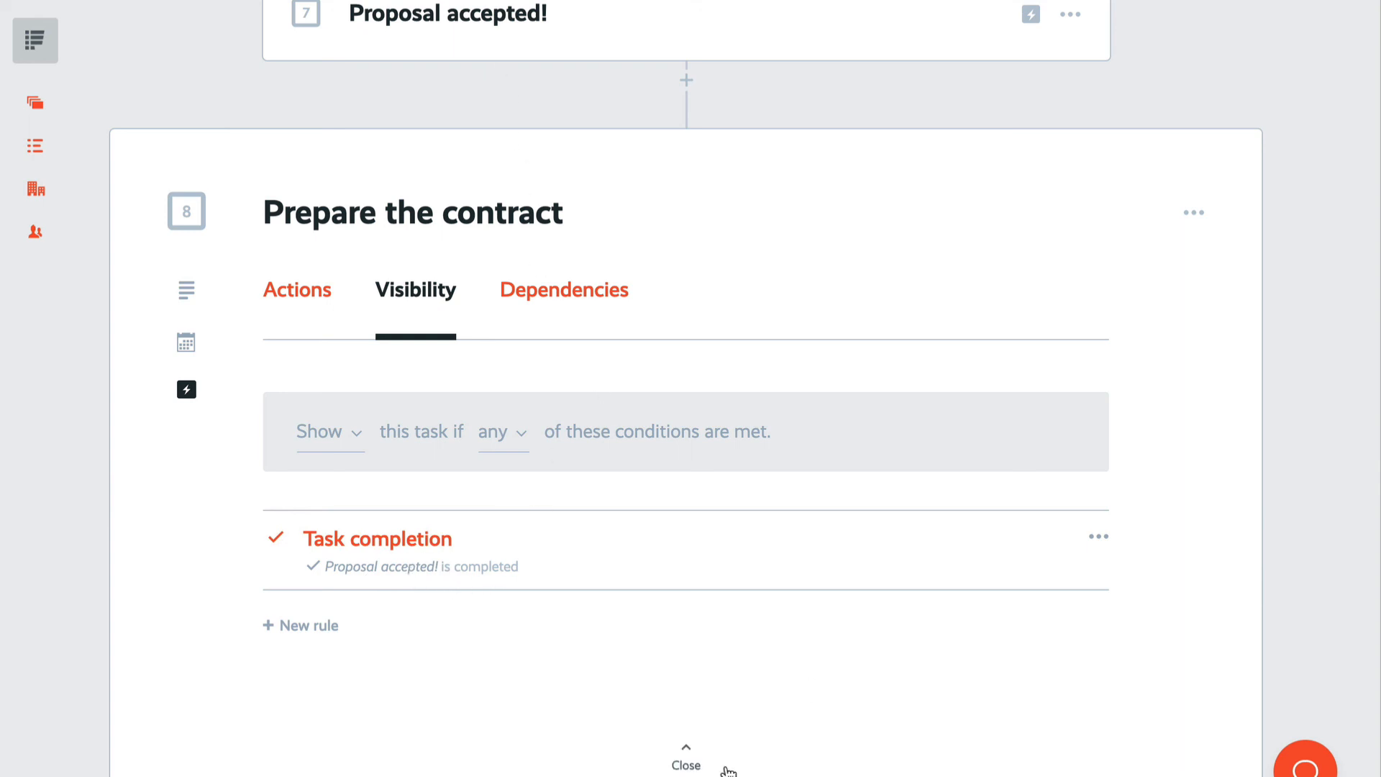
{"action": "left_click", "coordinate": [690, 766]}
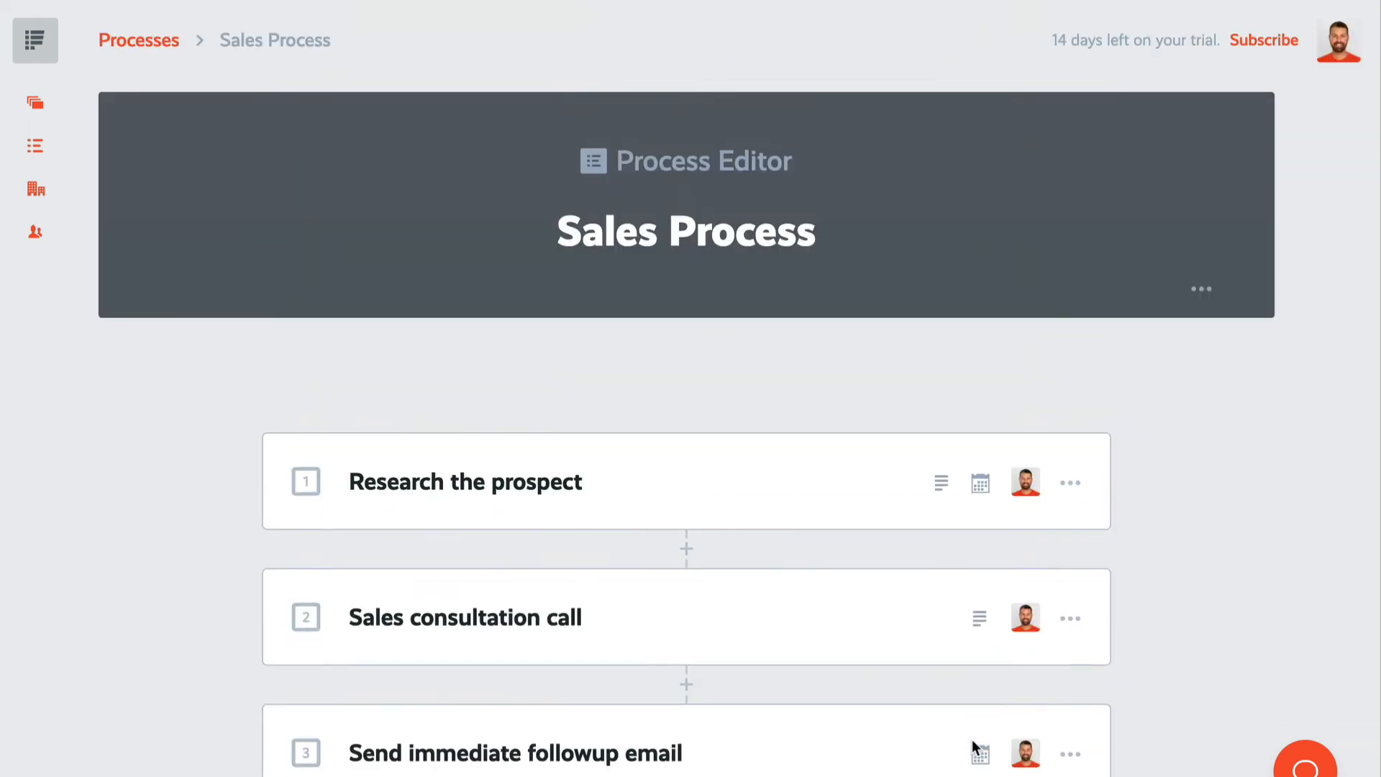